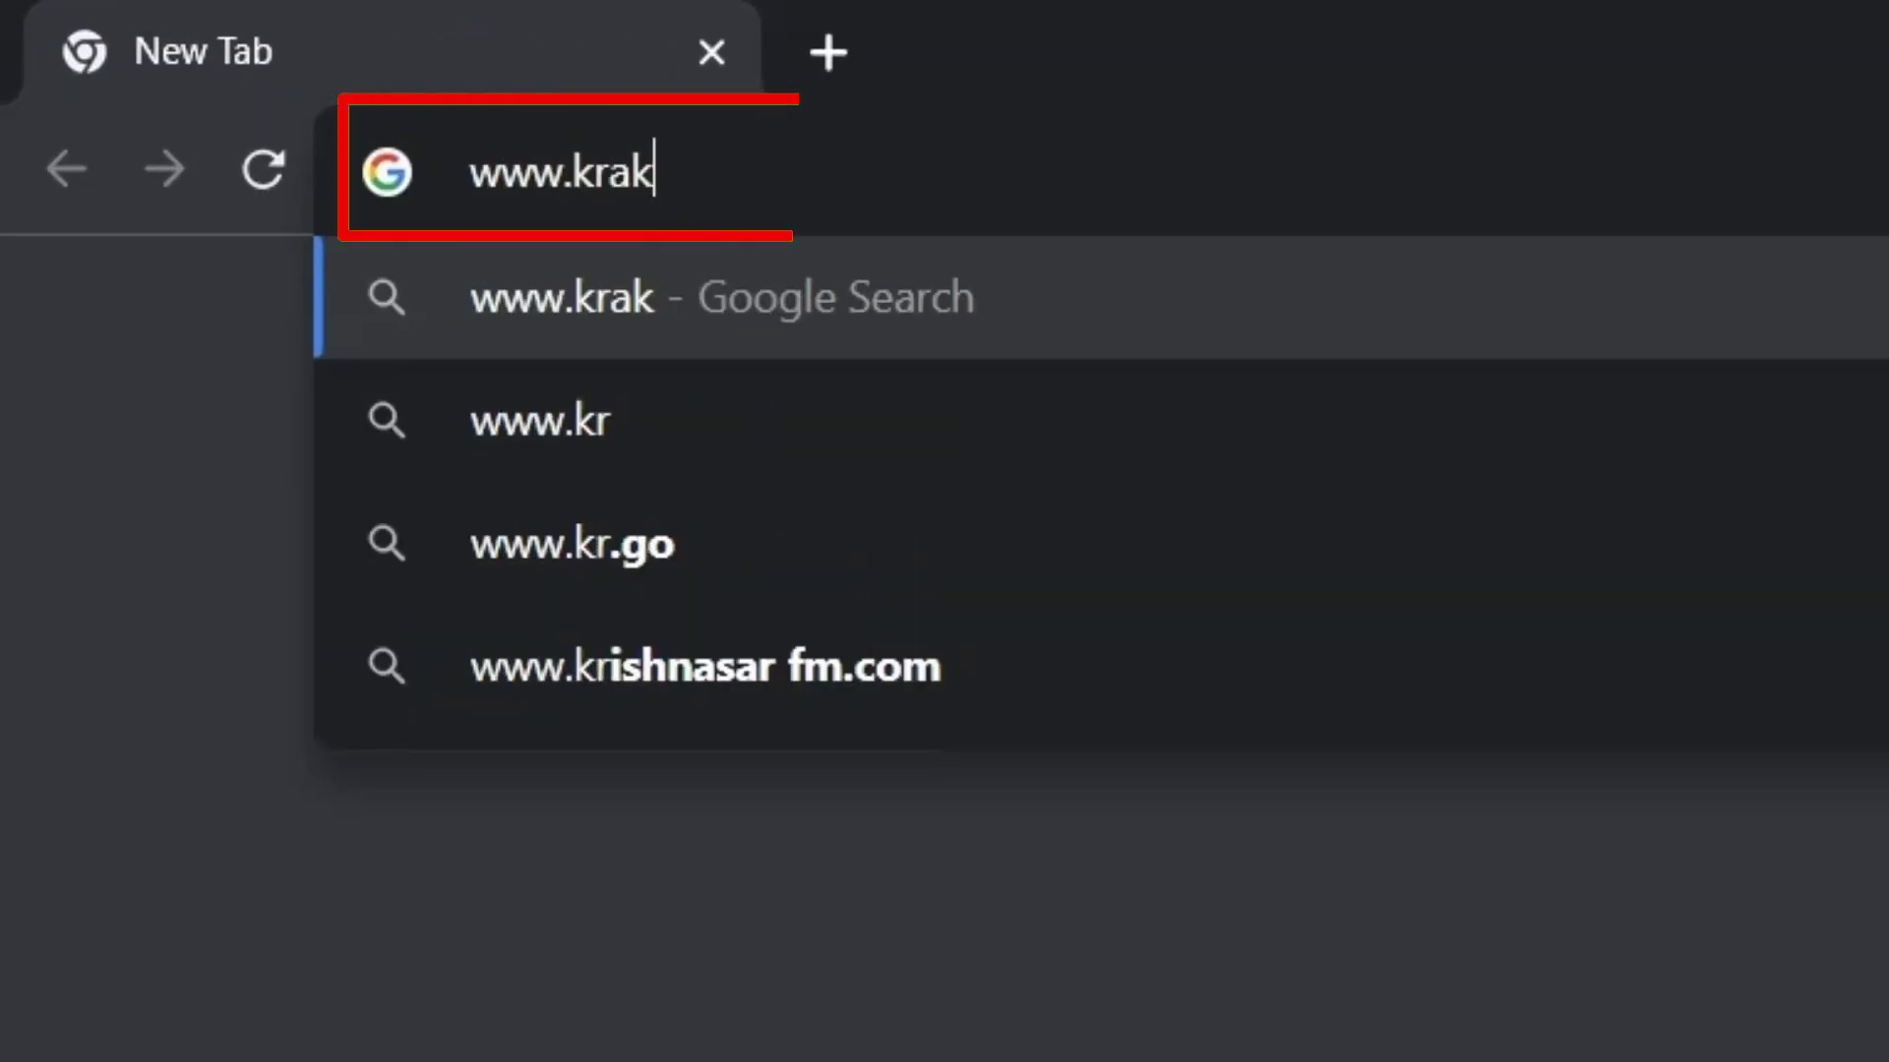
{"action": "type", "text": "en.com"}
Load kraken.com and move to the password field on the sign-in page
{"action": "key", "text": "Return"}
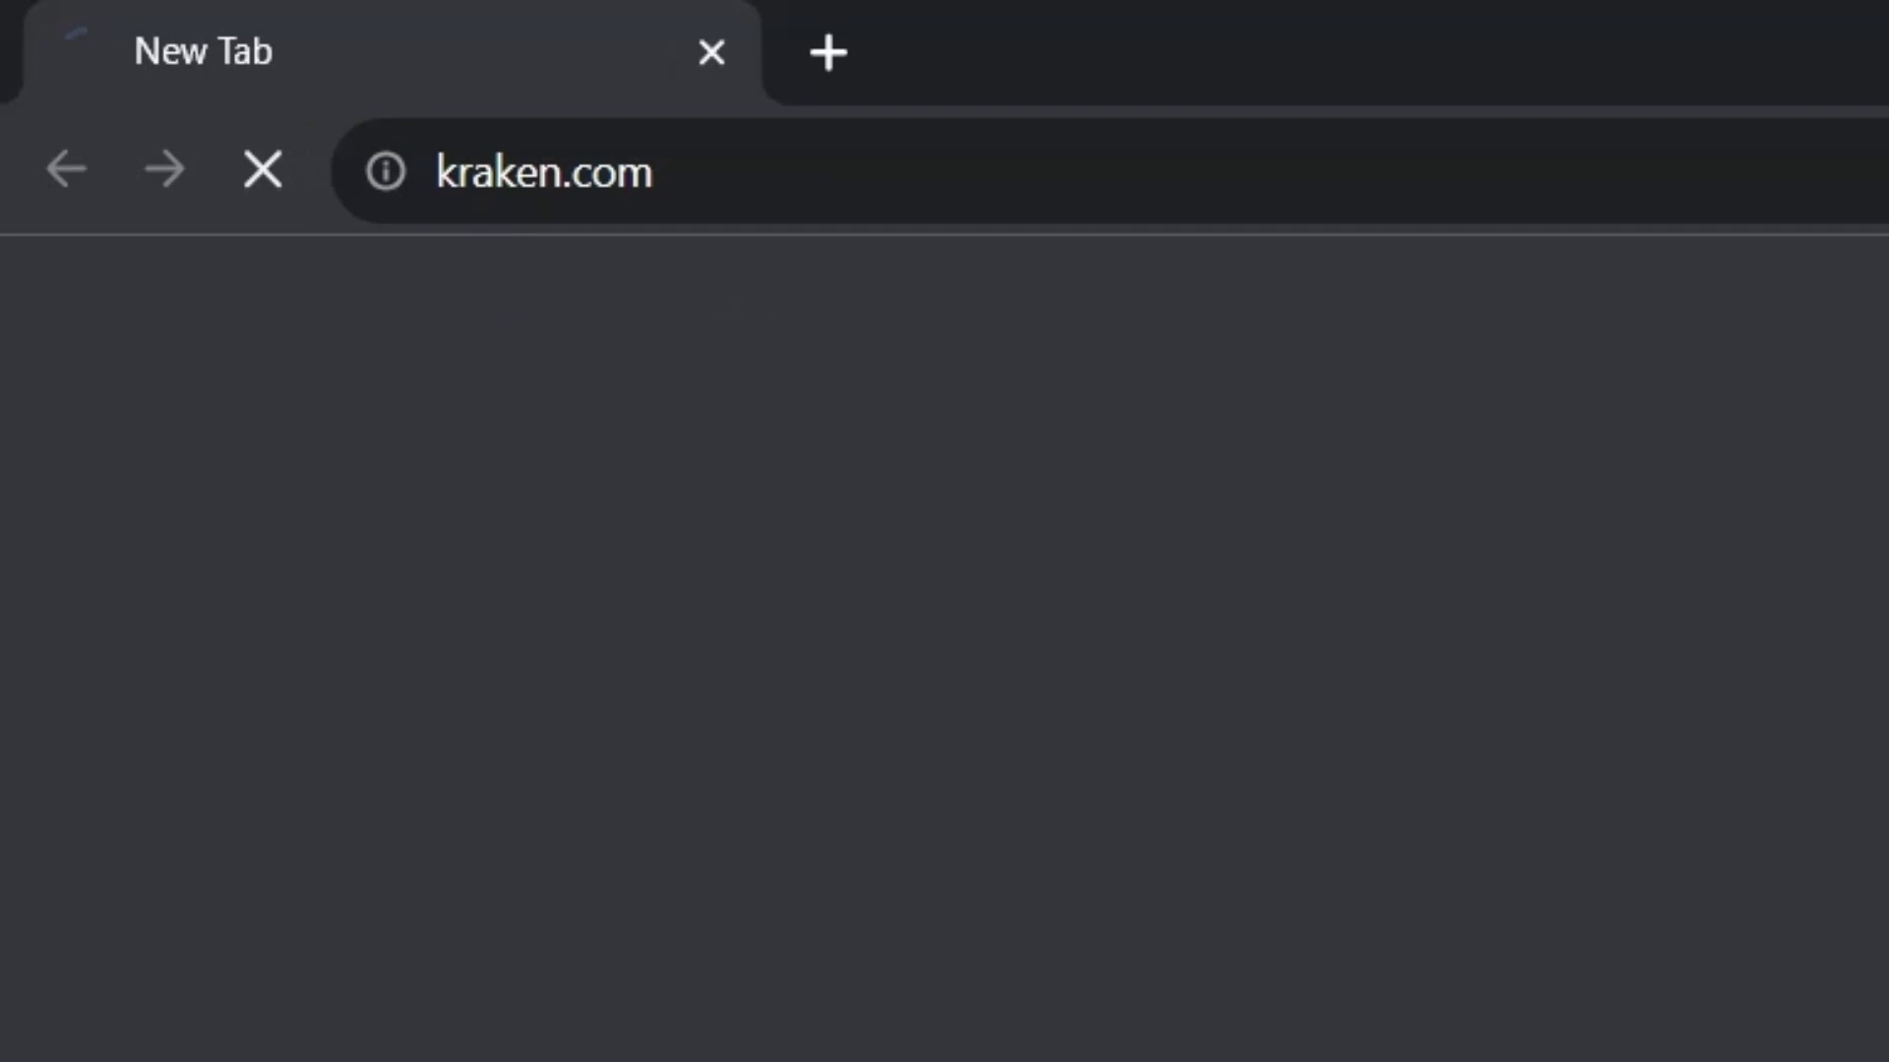
{"action": "key", "text": "Tab"}
{"action": "type", "text": "a"}
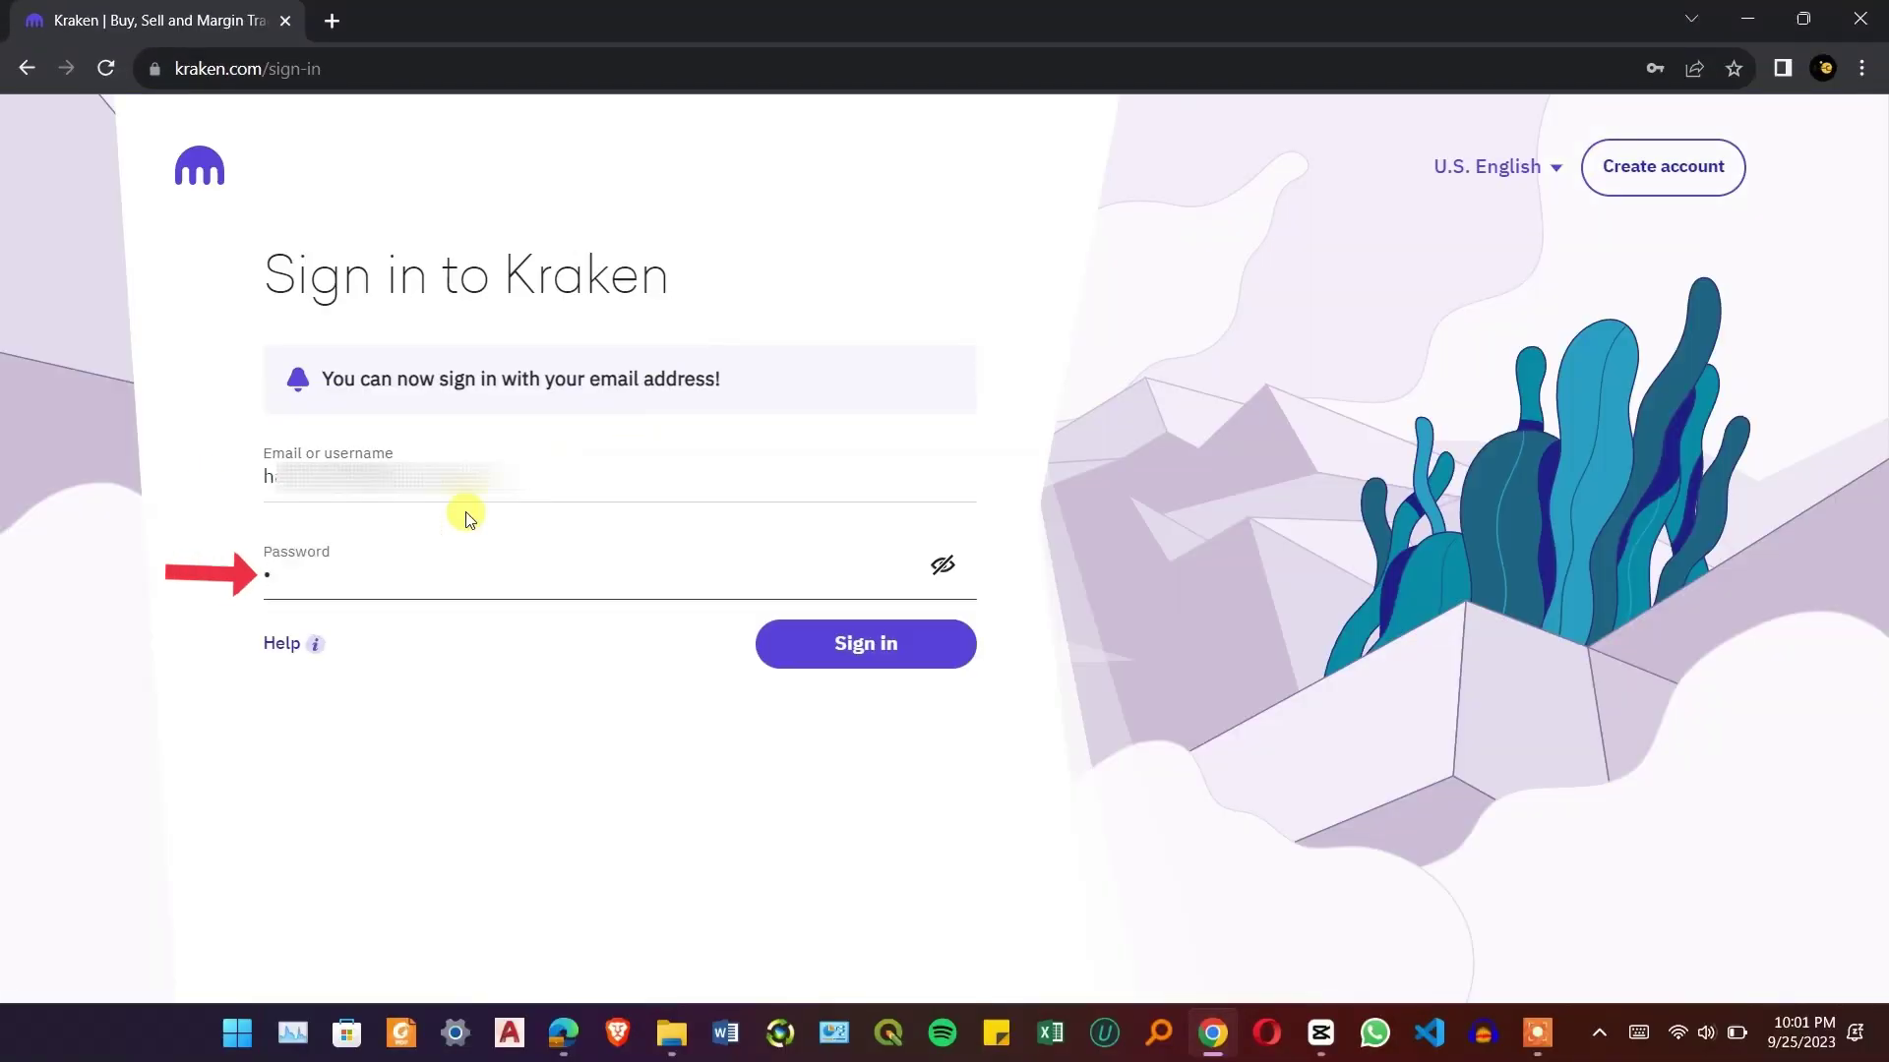
{"action": "type", "text": "aaaaaaaaaaa"}
Sign in and reach the account Settings page from the account menu
{"action": "left_click", "coordinate": [854, 648]}
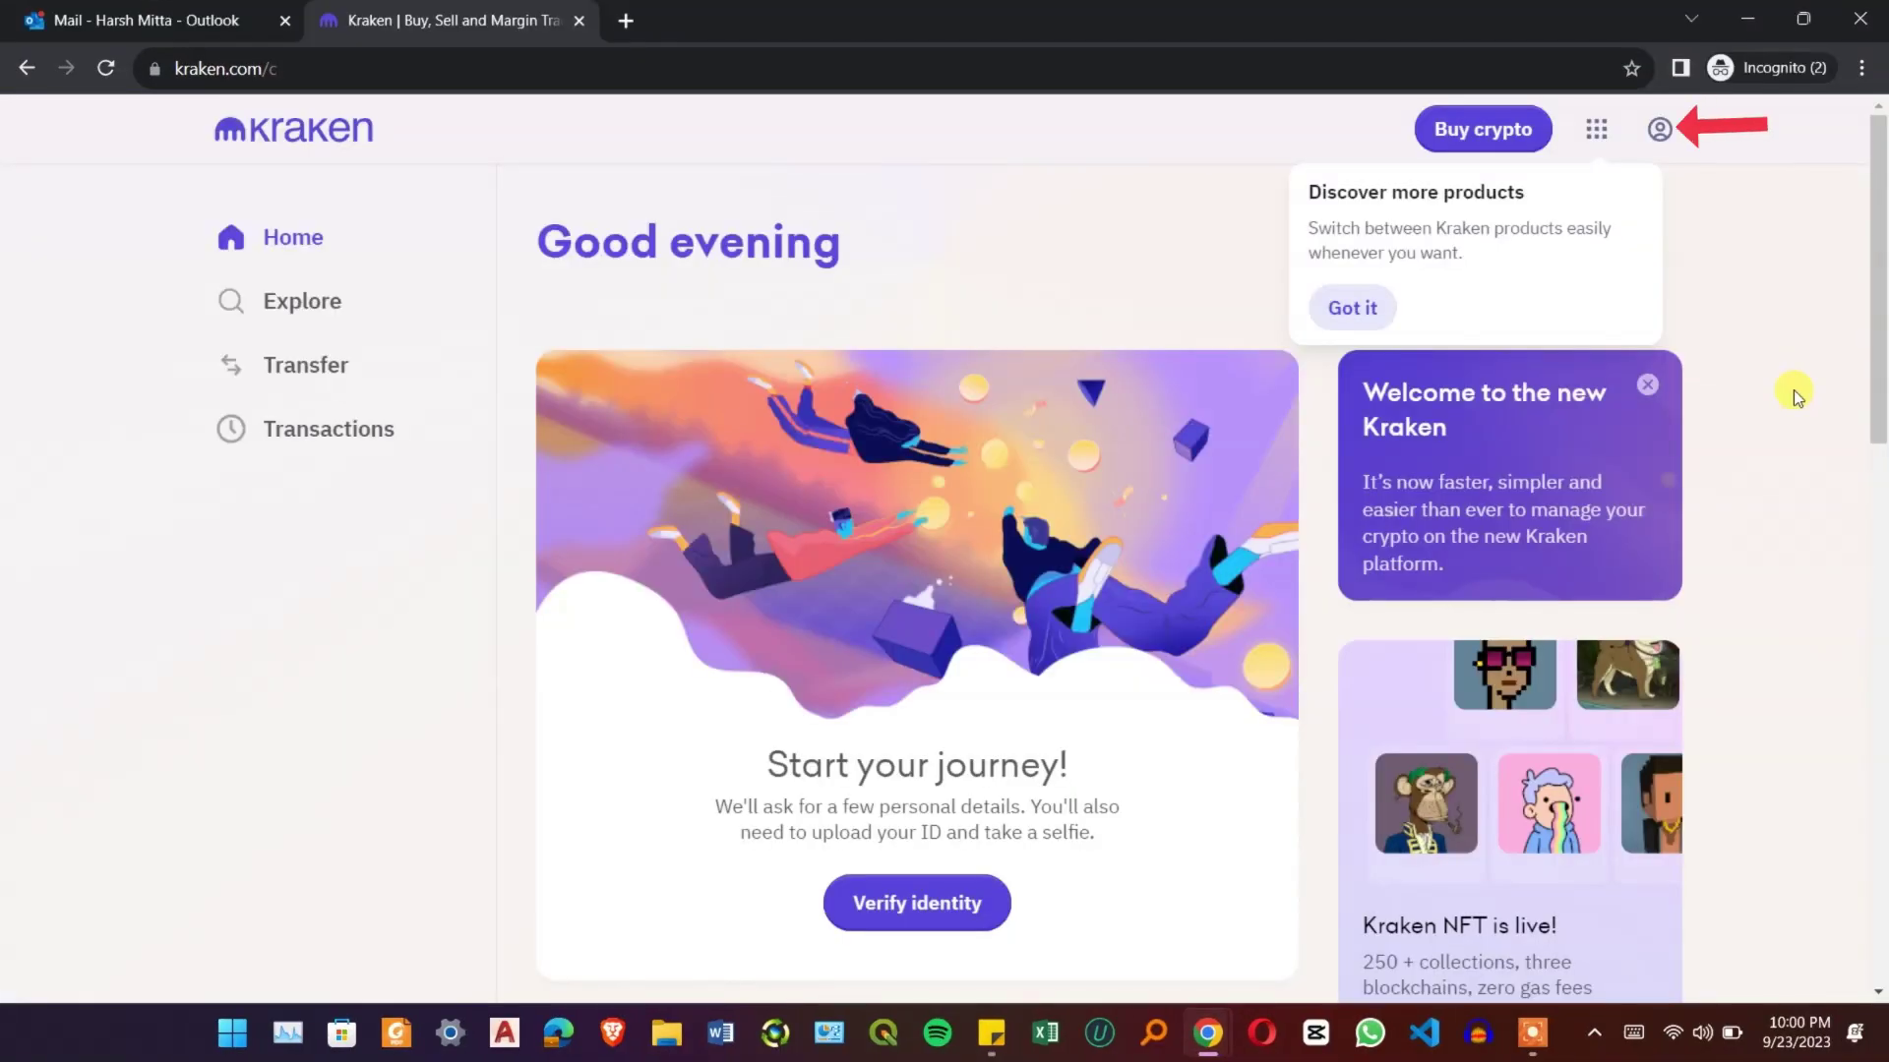
{"action": "left_click", "coordinate": [1673, 140]}
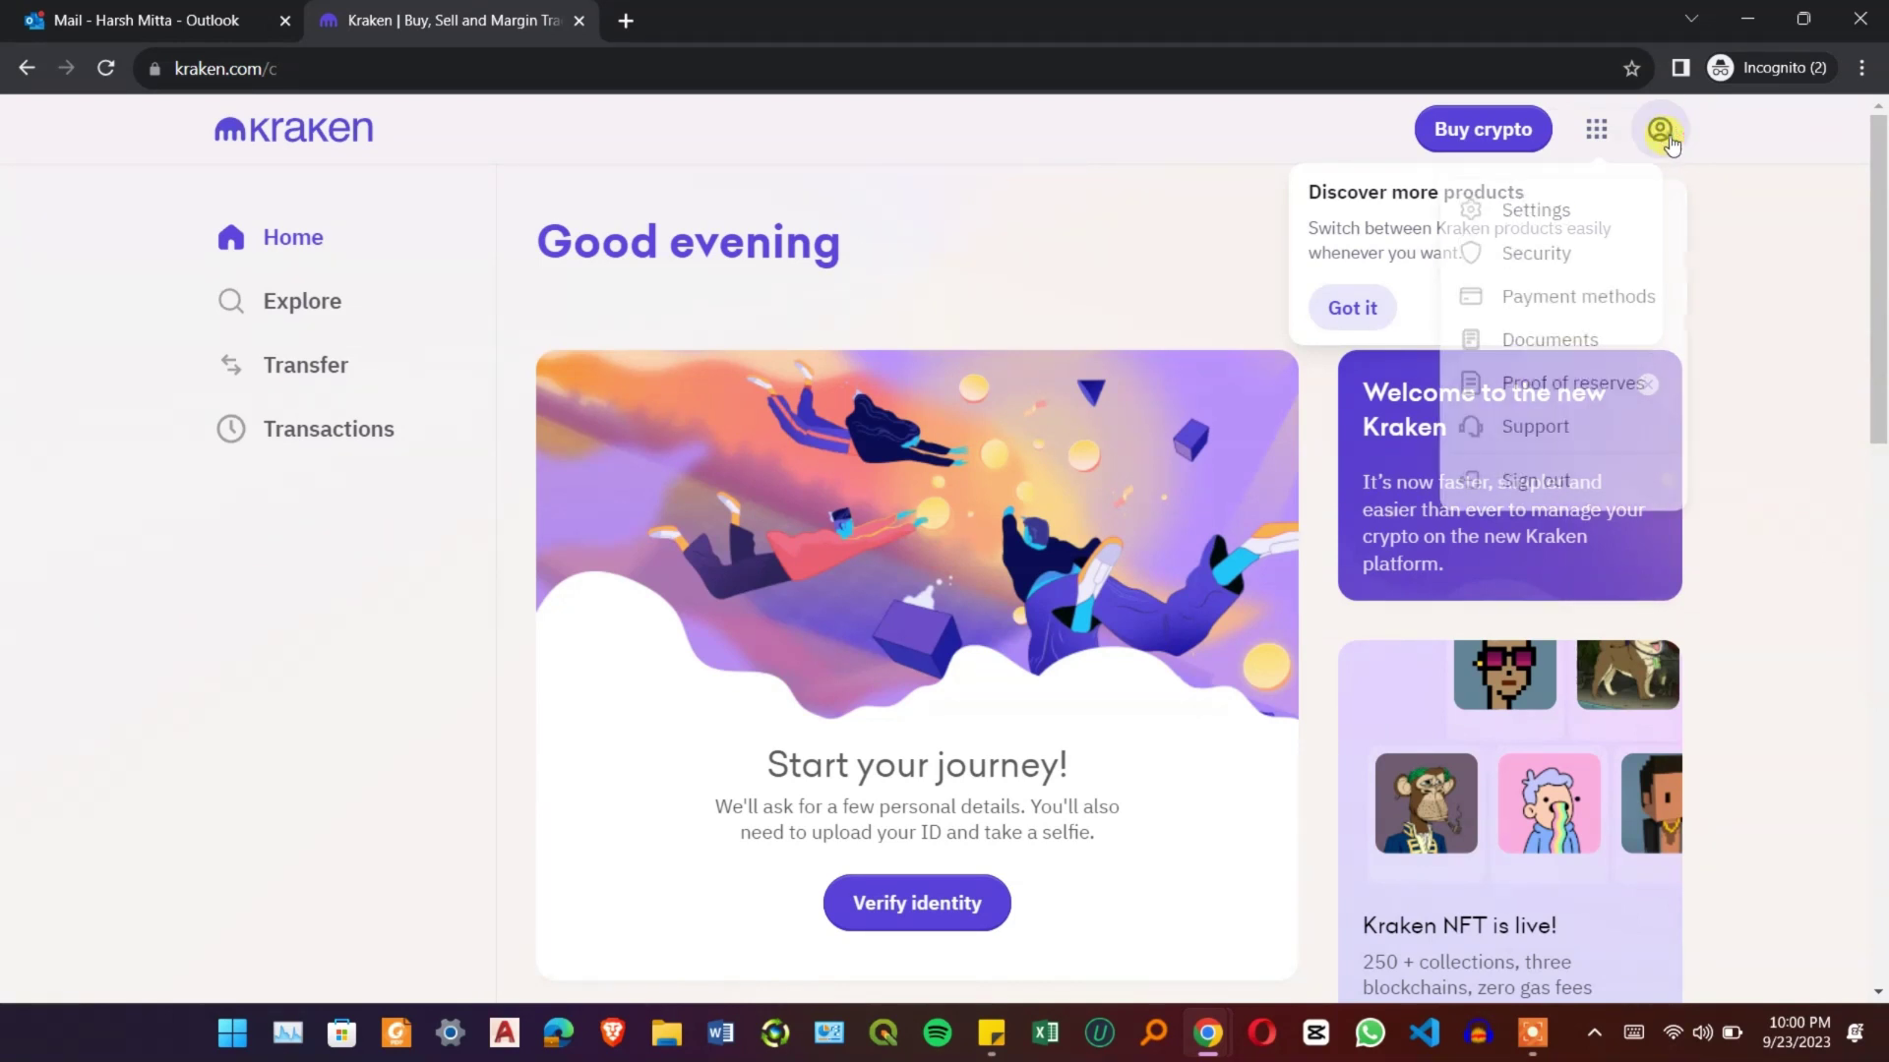
{"action": "left_click", "coordinate": [1626, 207]}
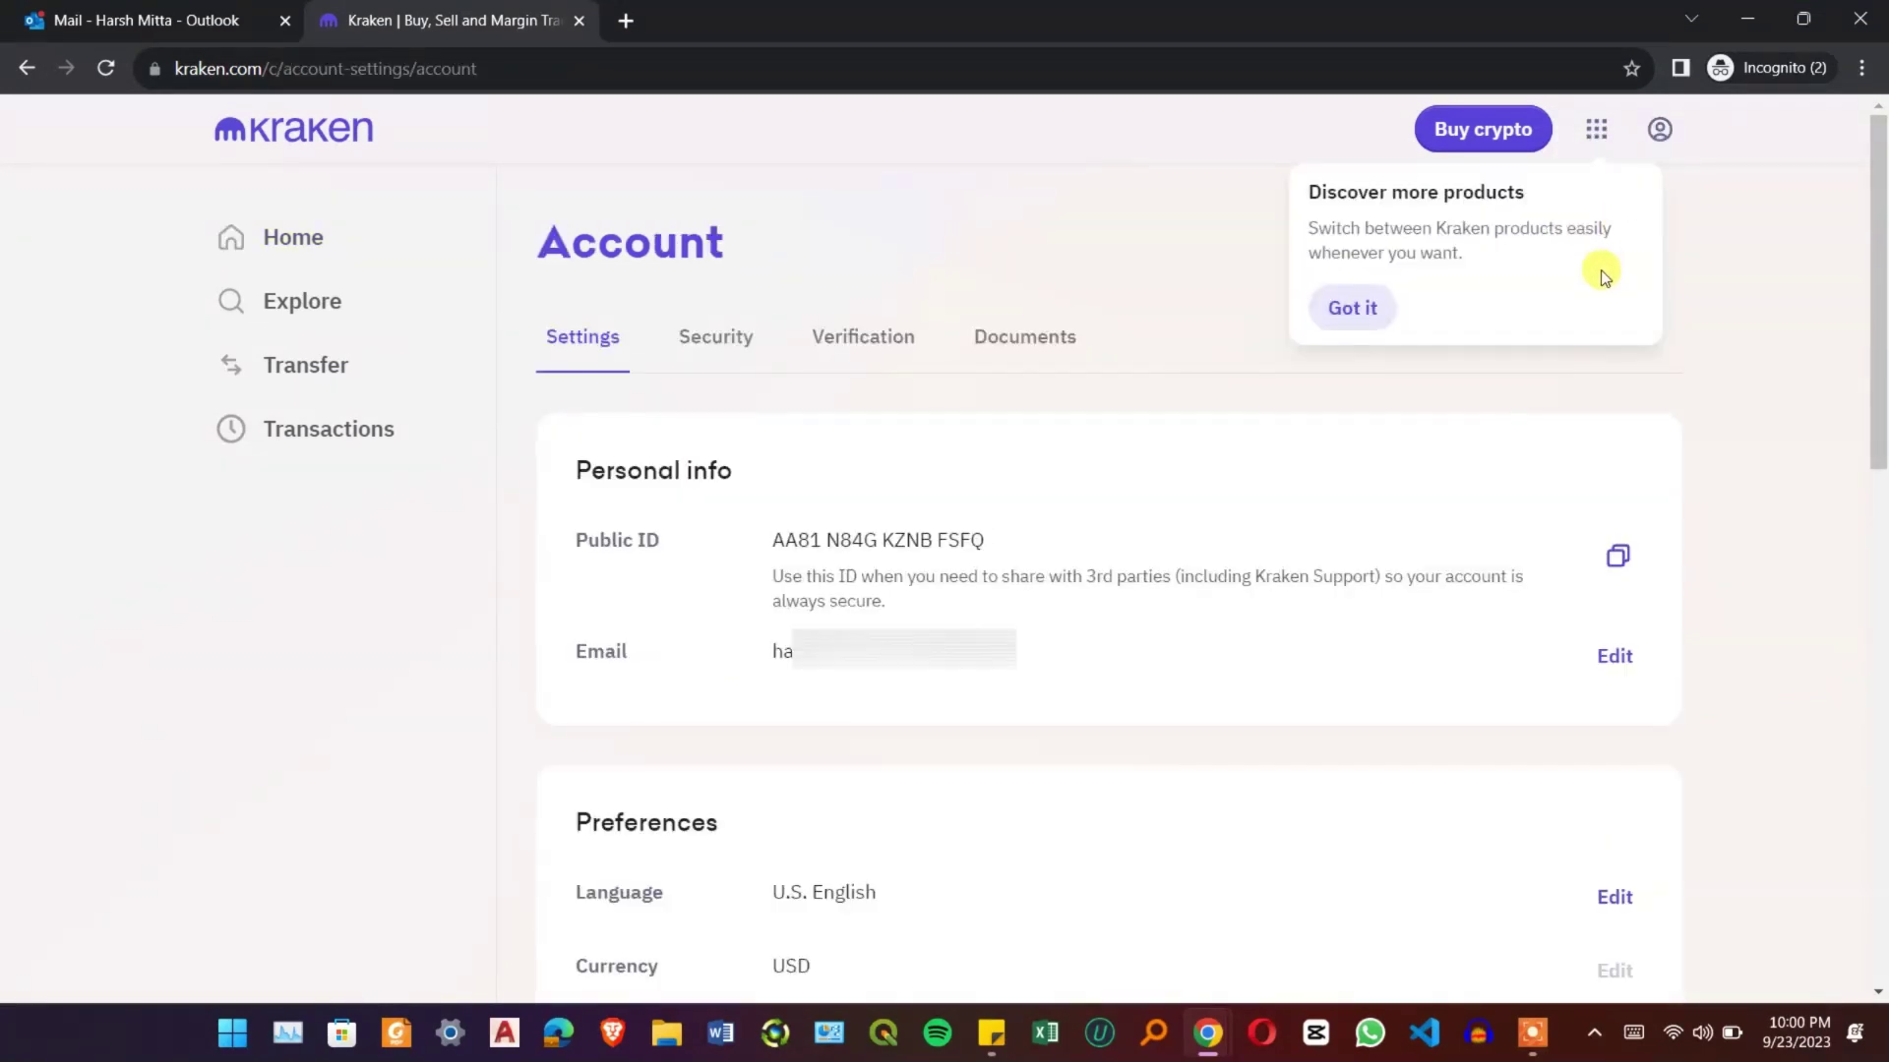
Edit the account email, paste the new address and submit it with Continue
{"action": "left_click", "coordinate": [1632, 678]}
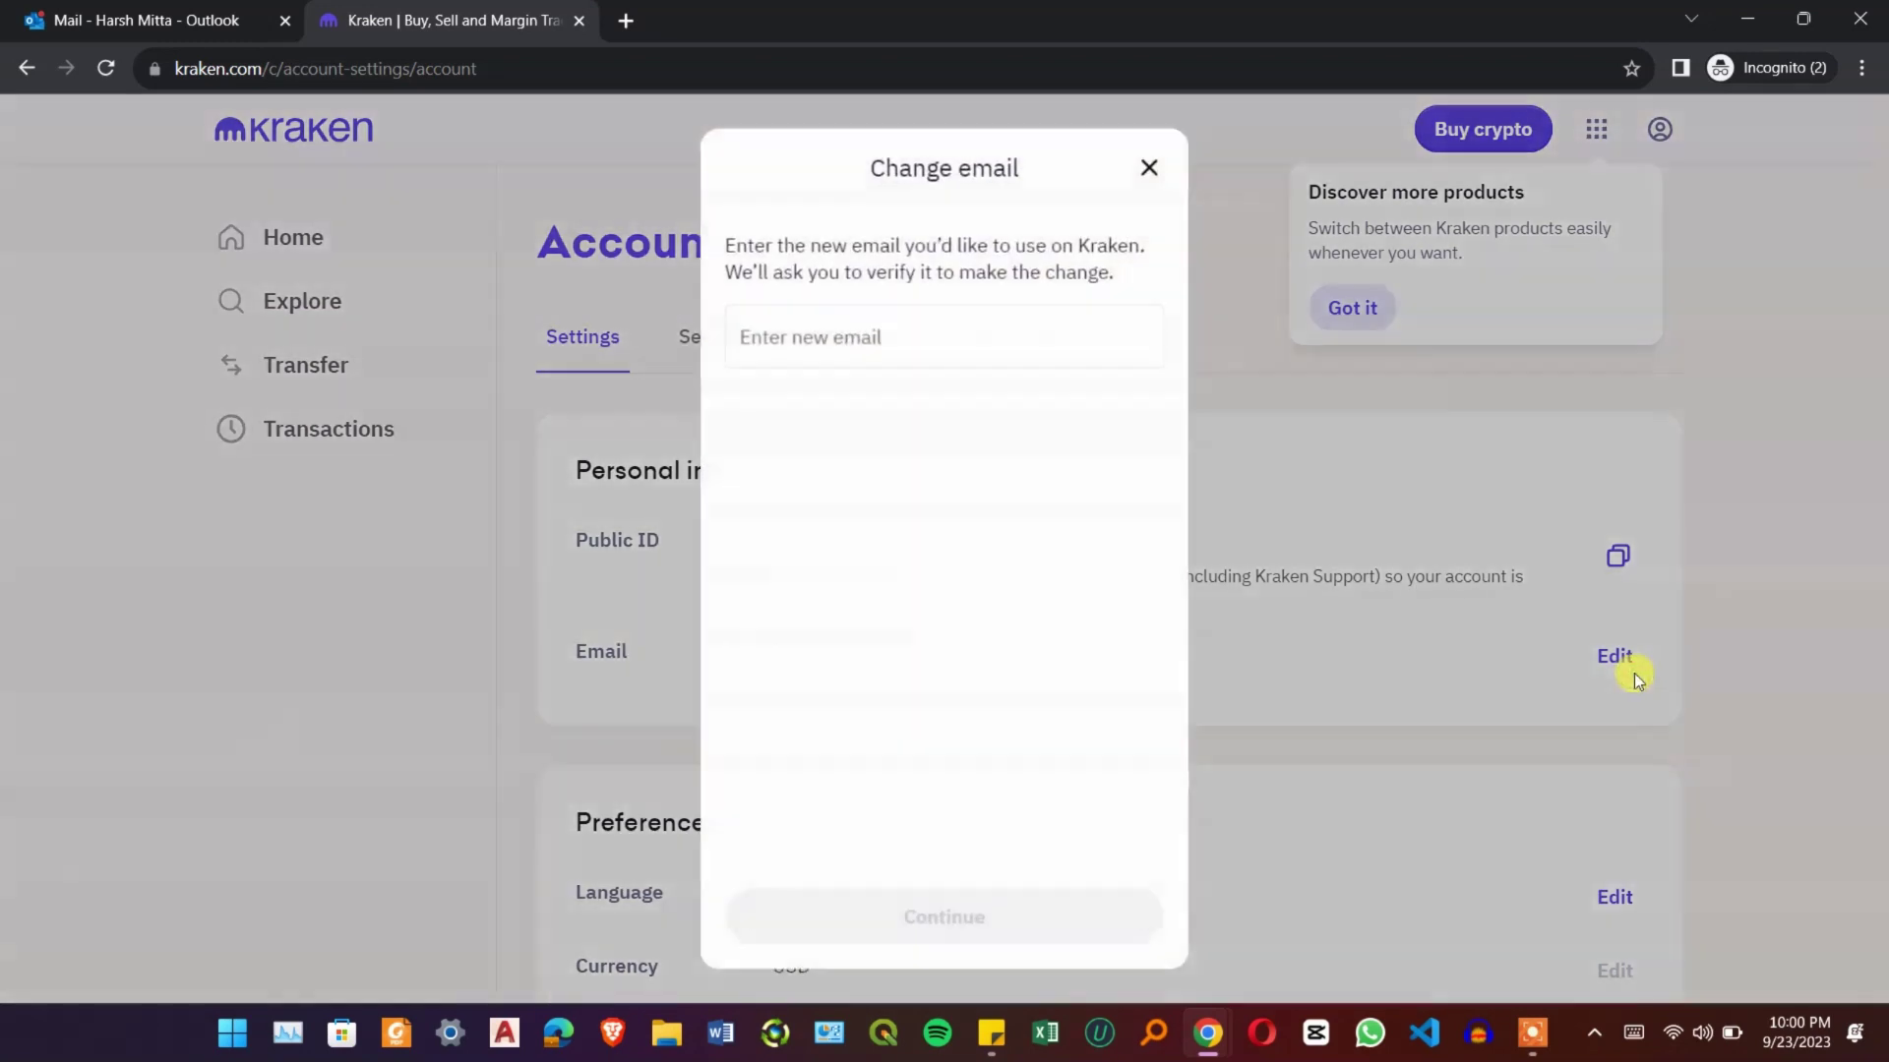
{"action": "left_click", "coordinate": [918, 338]}
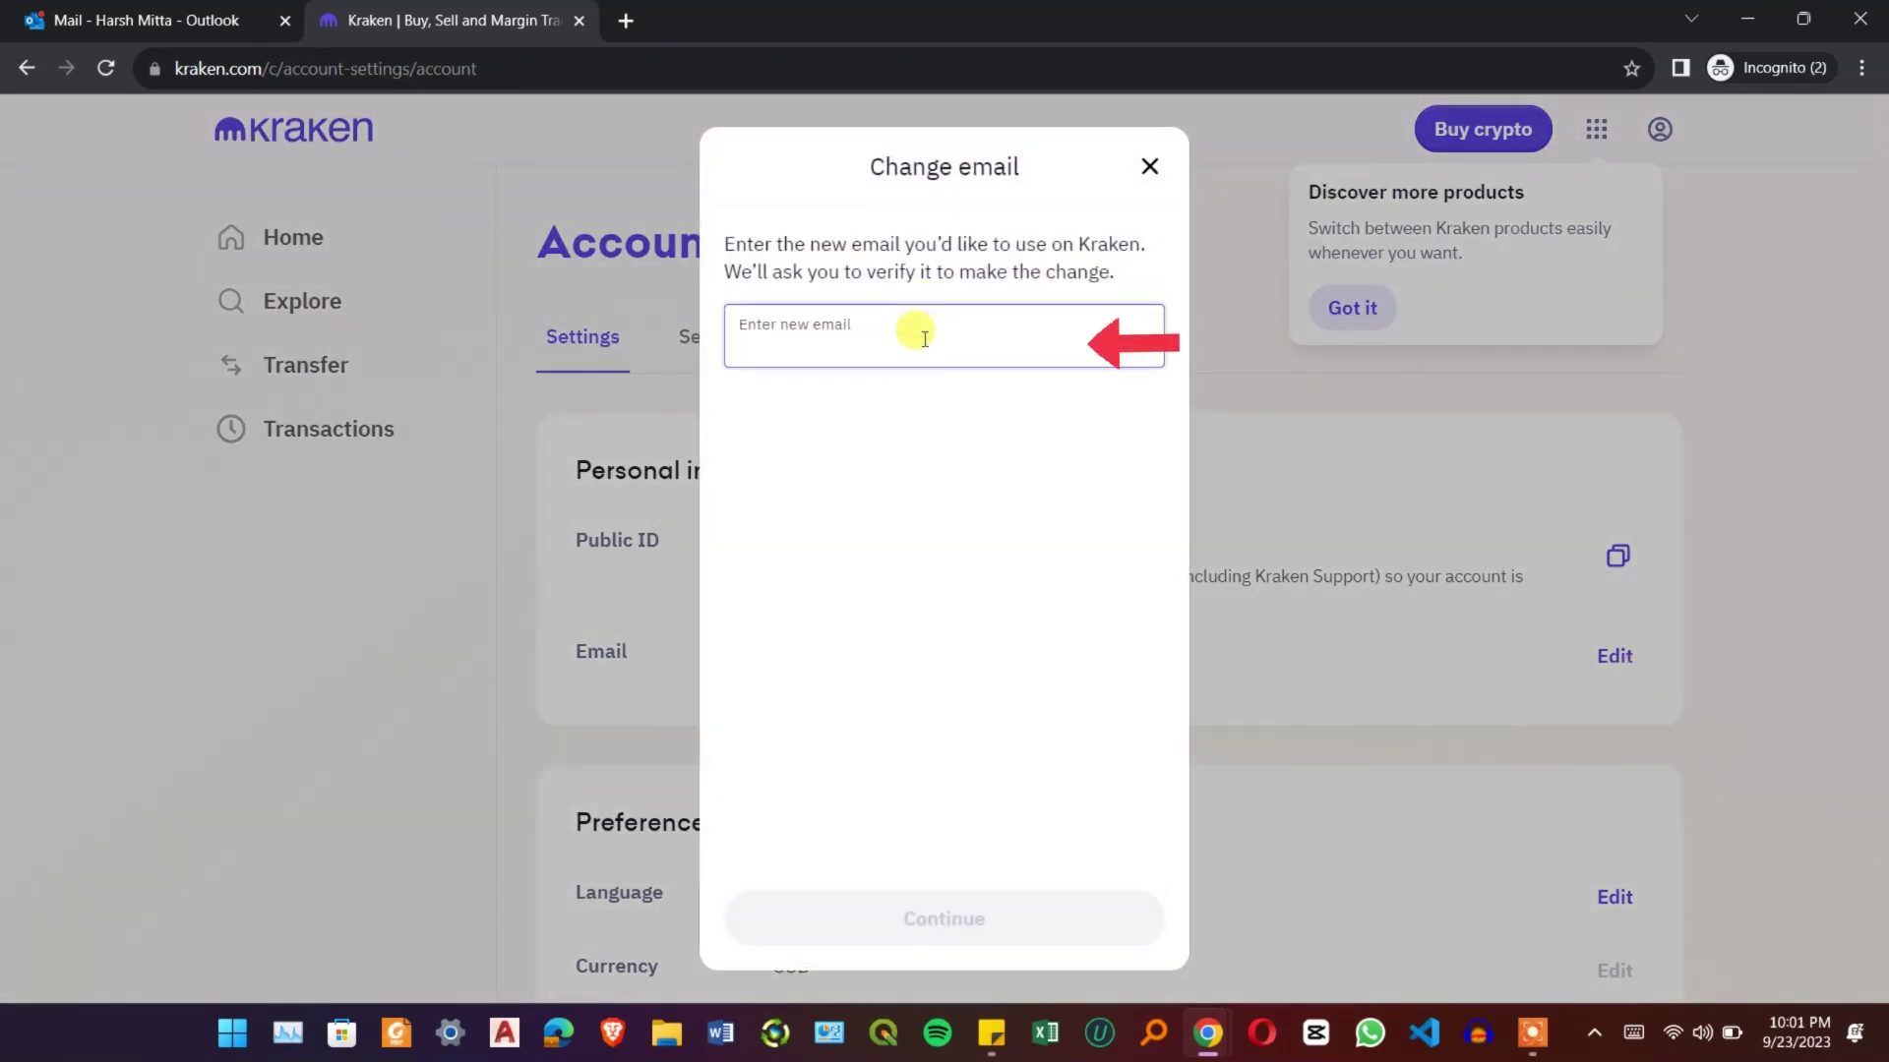
{"action": "key", "text": "ctrl+v"}
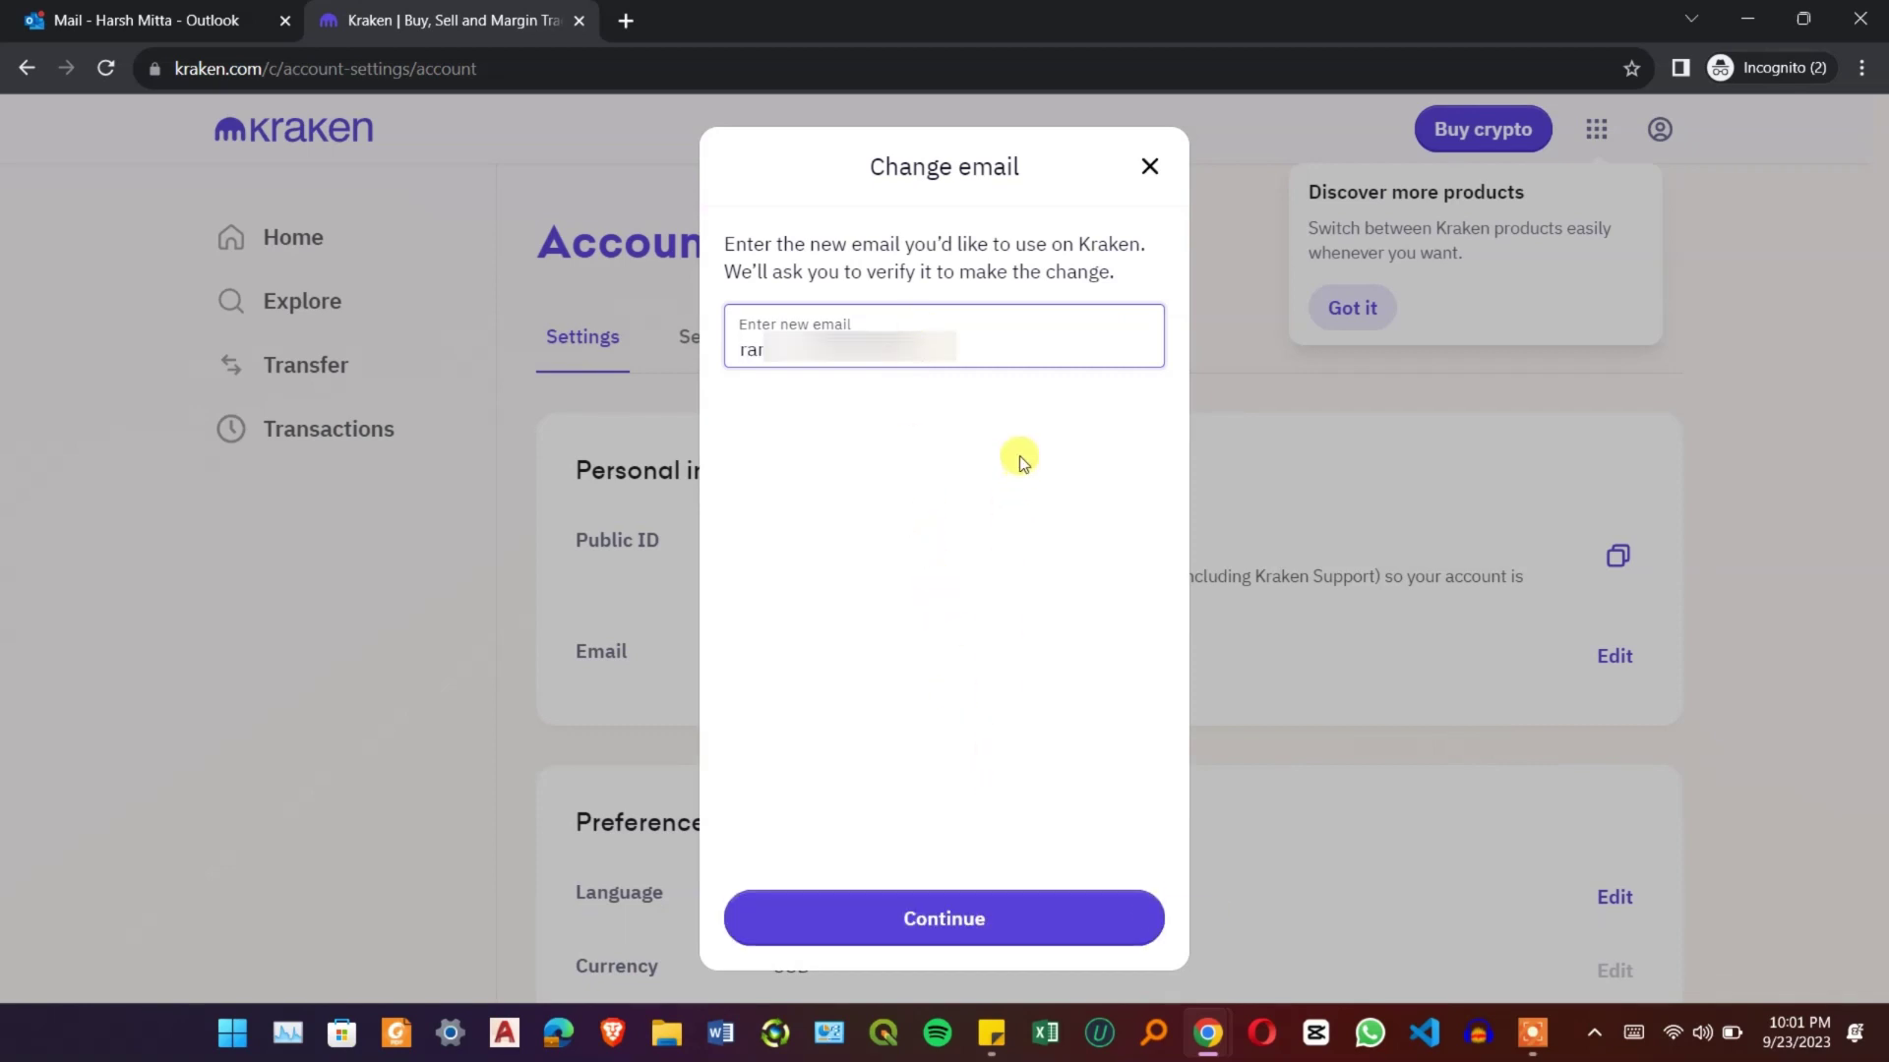
{"action": "left_click", "coordinate": [1003, 921]}
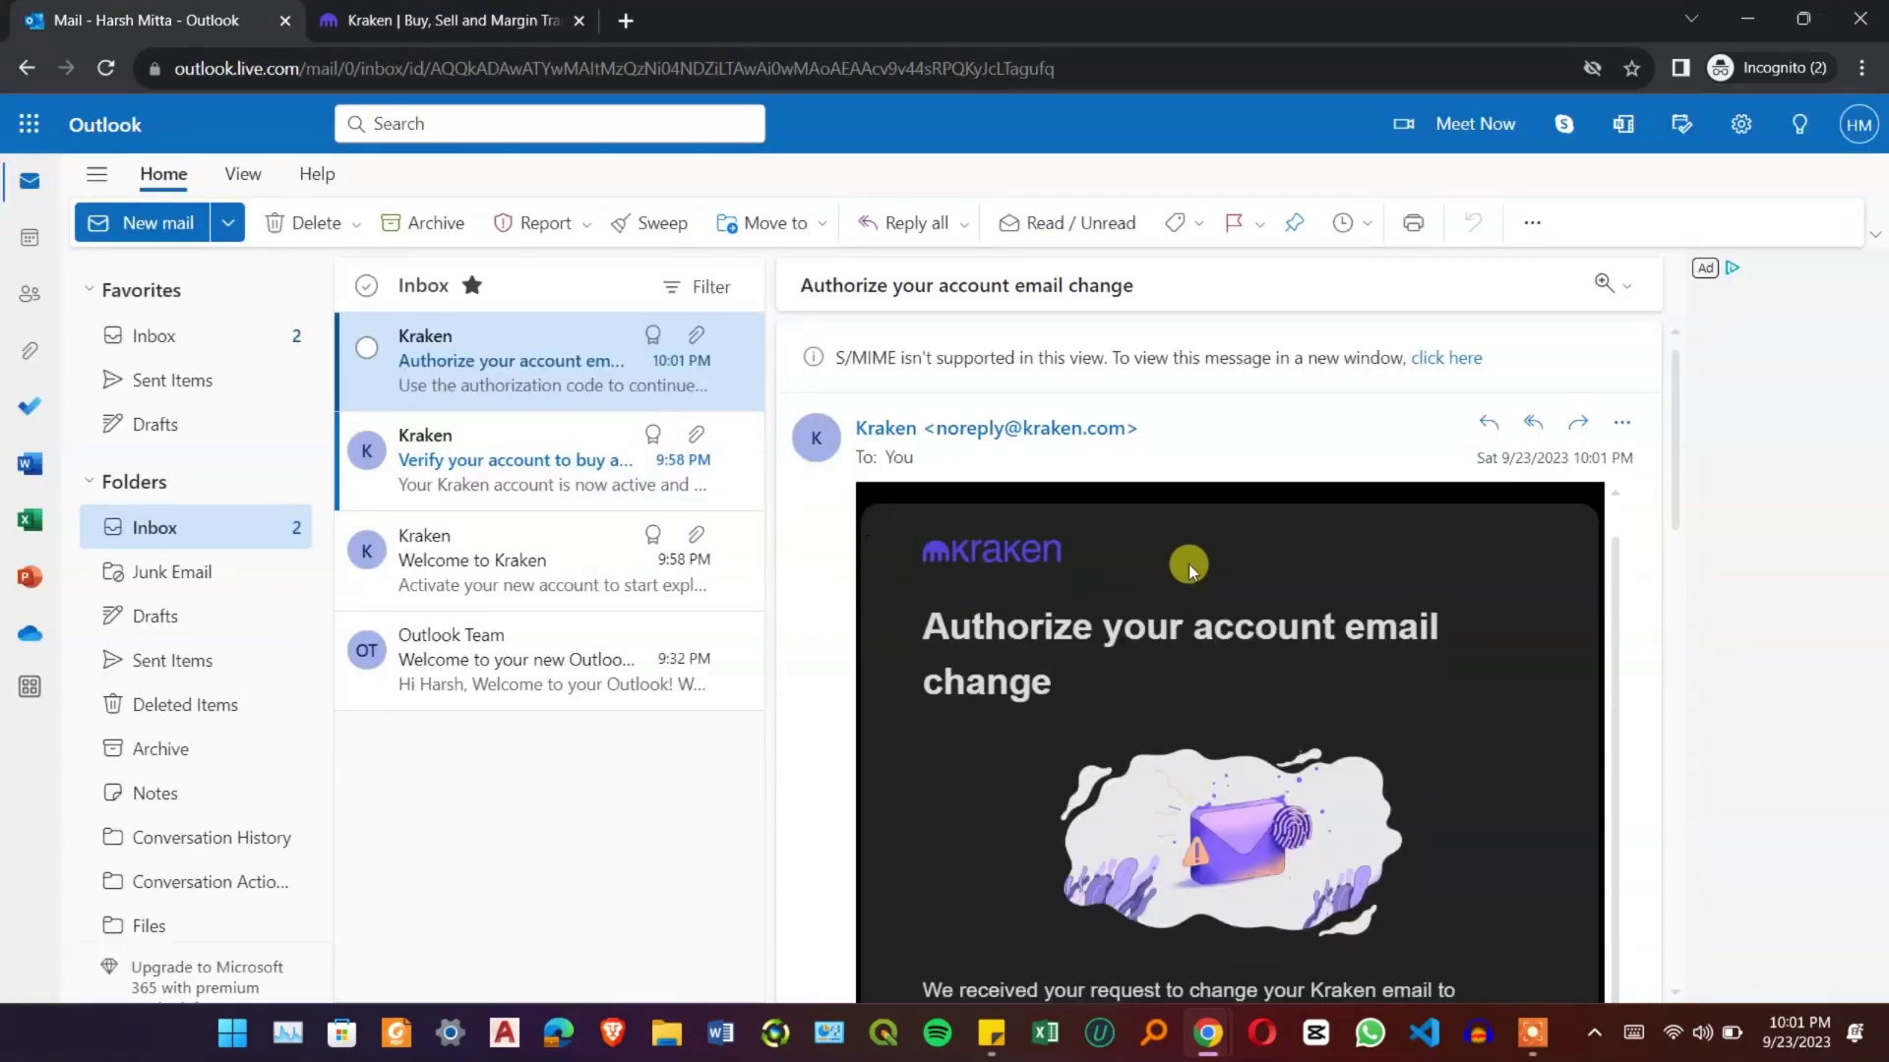
{"action": "scroll", "coordinate": [1646, 569], "scroll_direction": "down", "scroll_amount": 2}
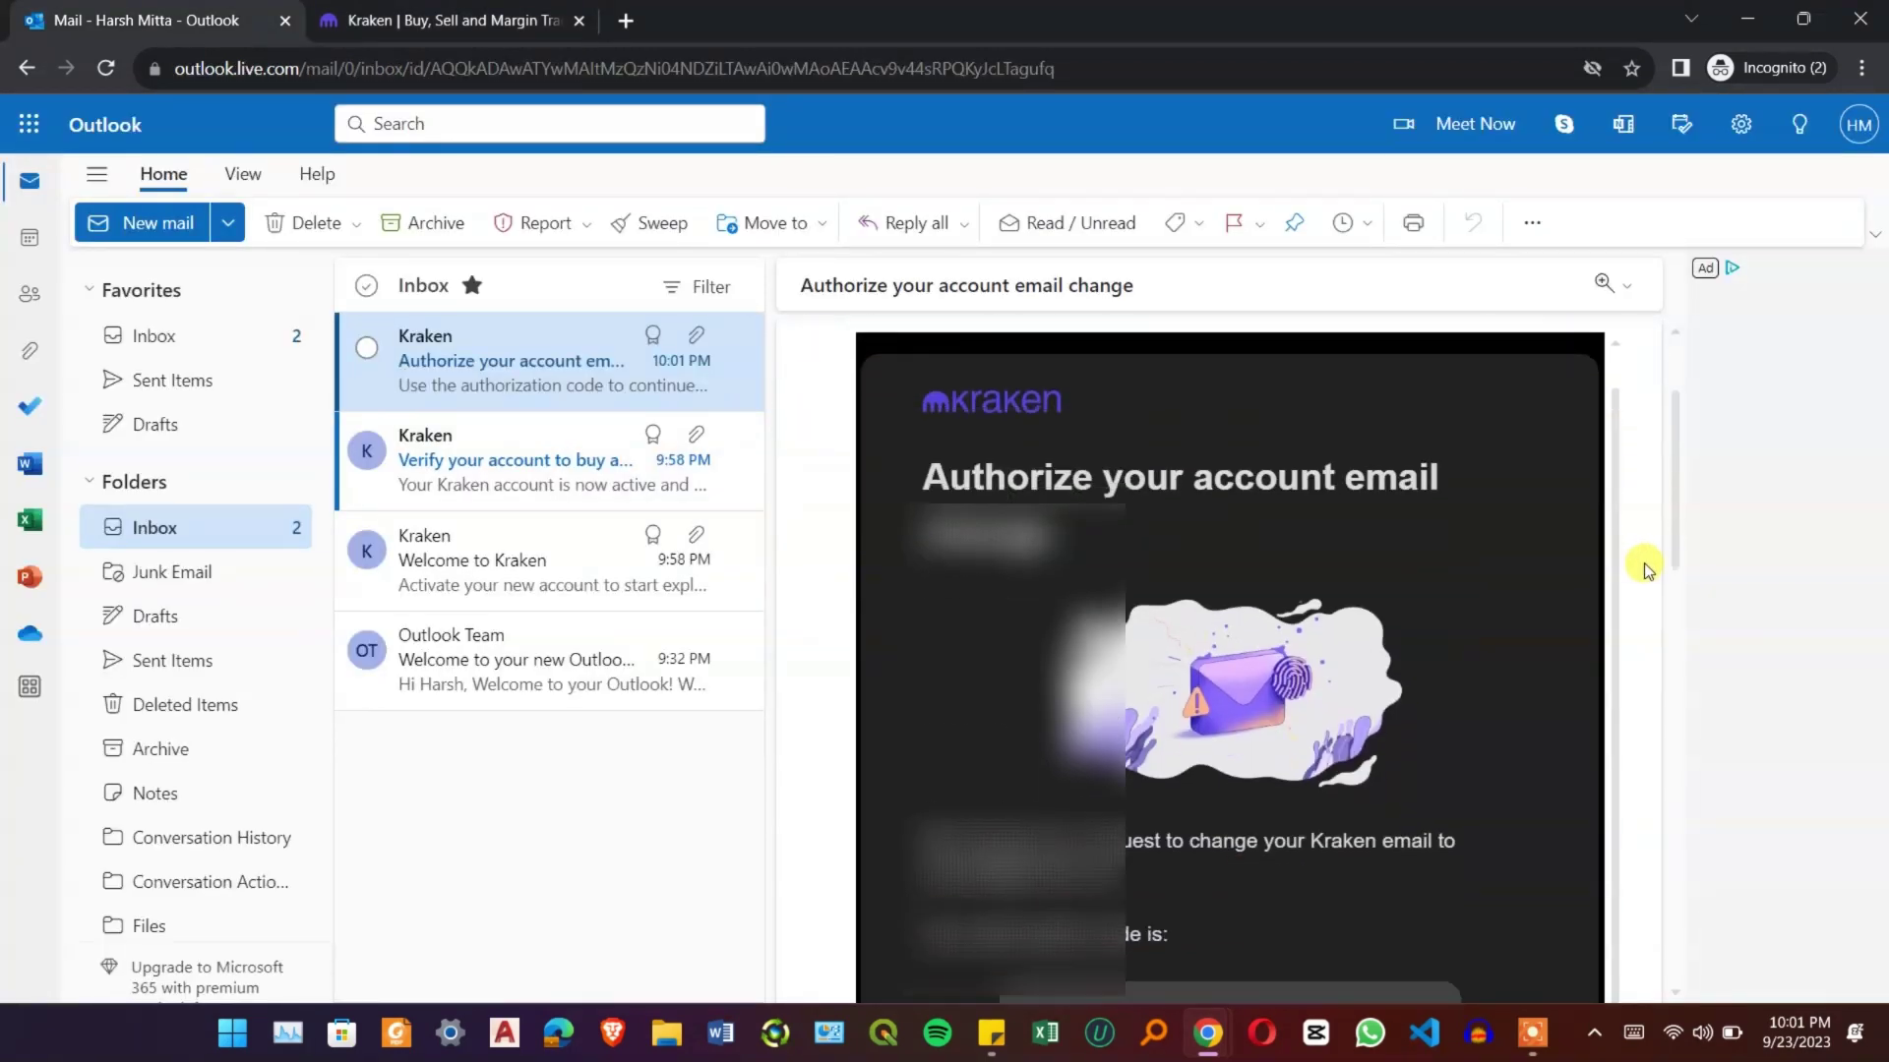
{"action": "scroll", "coordinate": [1645, 570], "scroll_direction": "down", "scroll_amount": 2}
{"action": "scroll", "coordinate": [1645, 569], "scroll_direction": "down", "scroll_amount": 3}
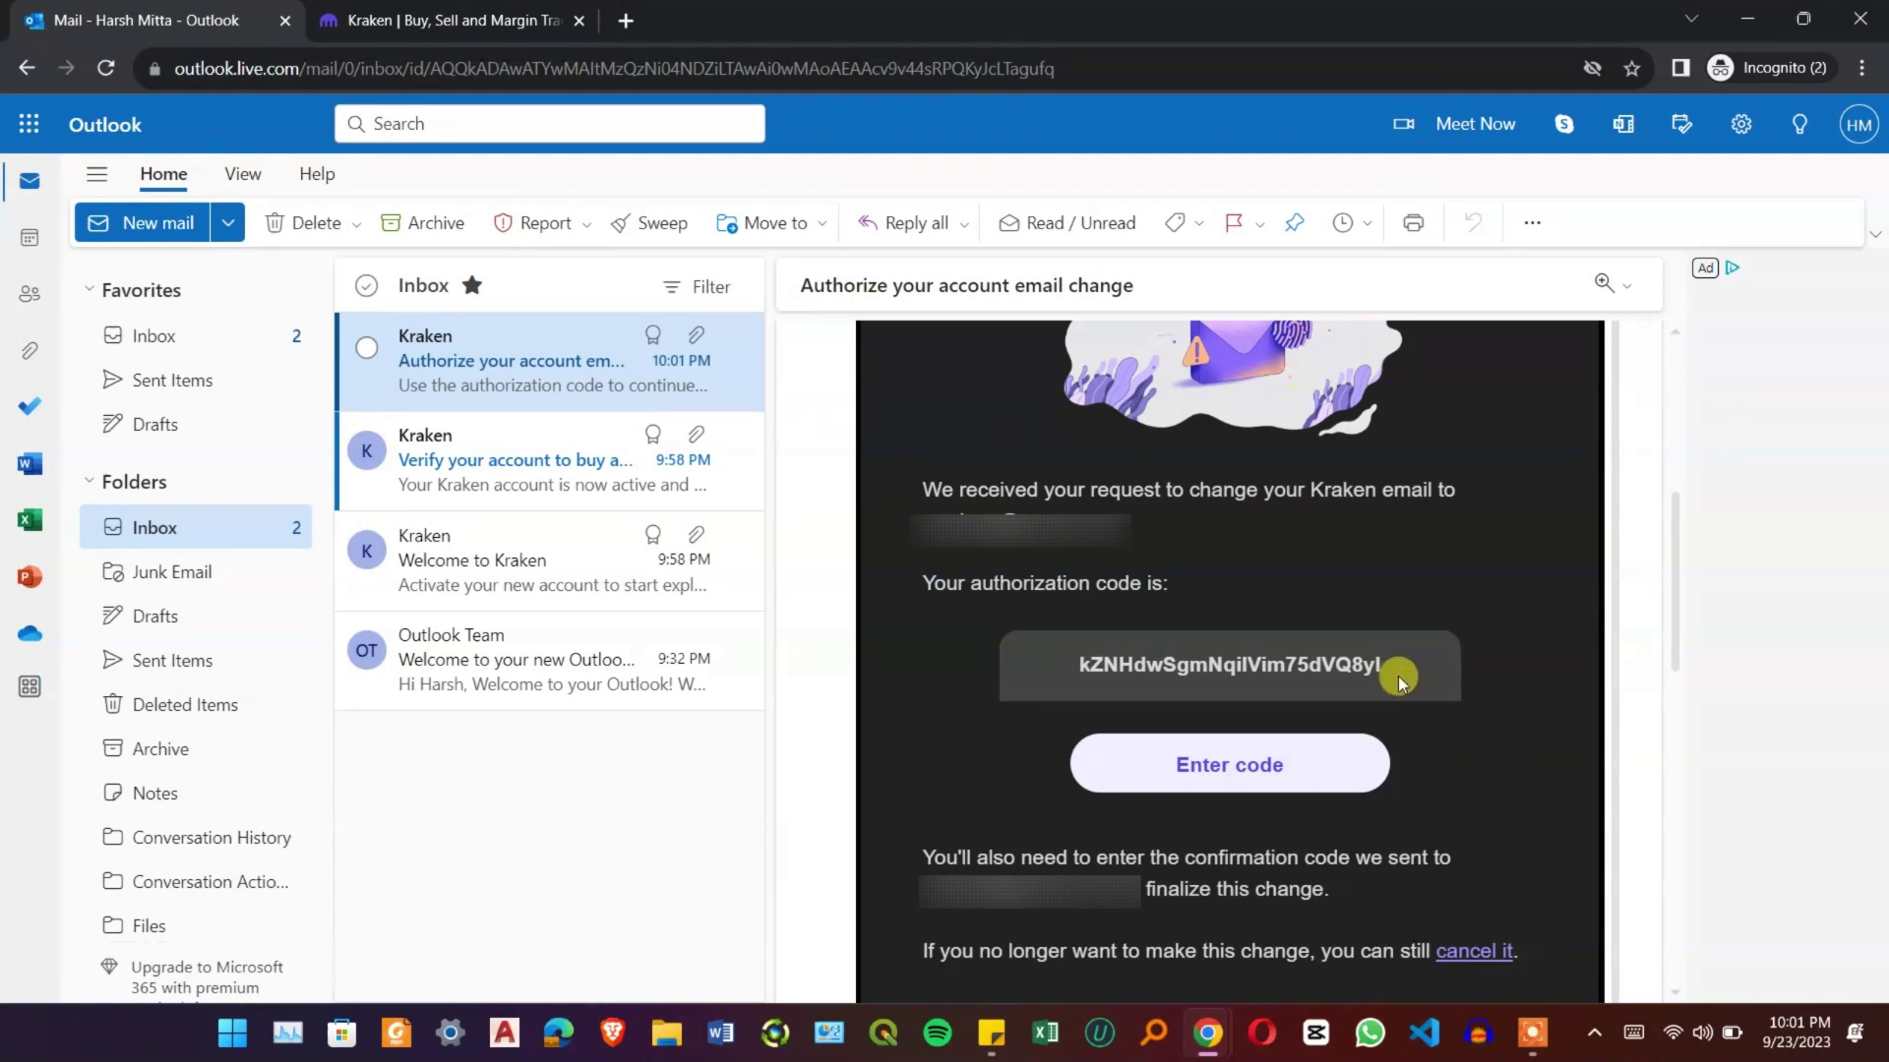
{"action": "left_click_drag", "start_coordinate": [1387, 668], "coordinate": [1043, 670]}
{"action": "key", "text": "ctrl+c"}
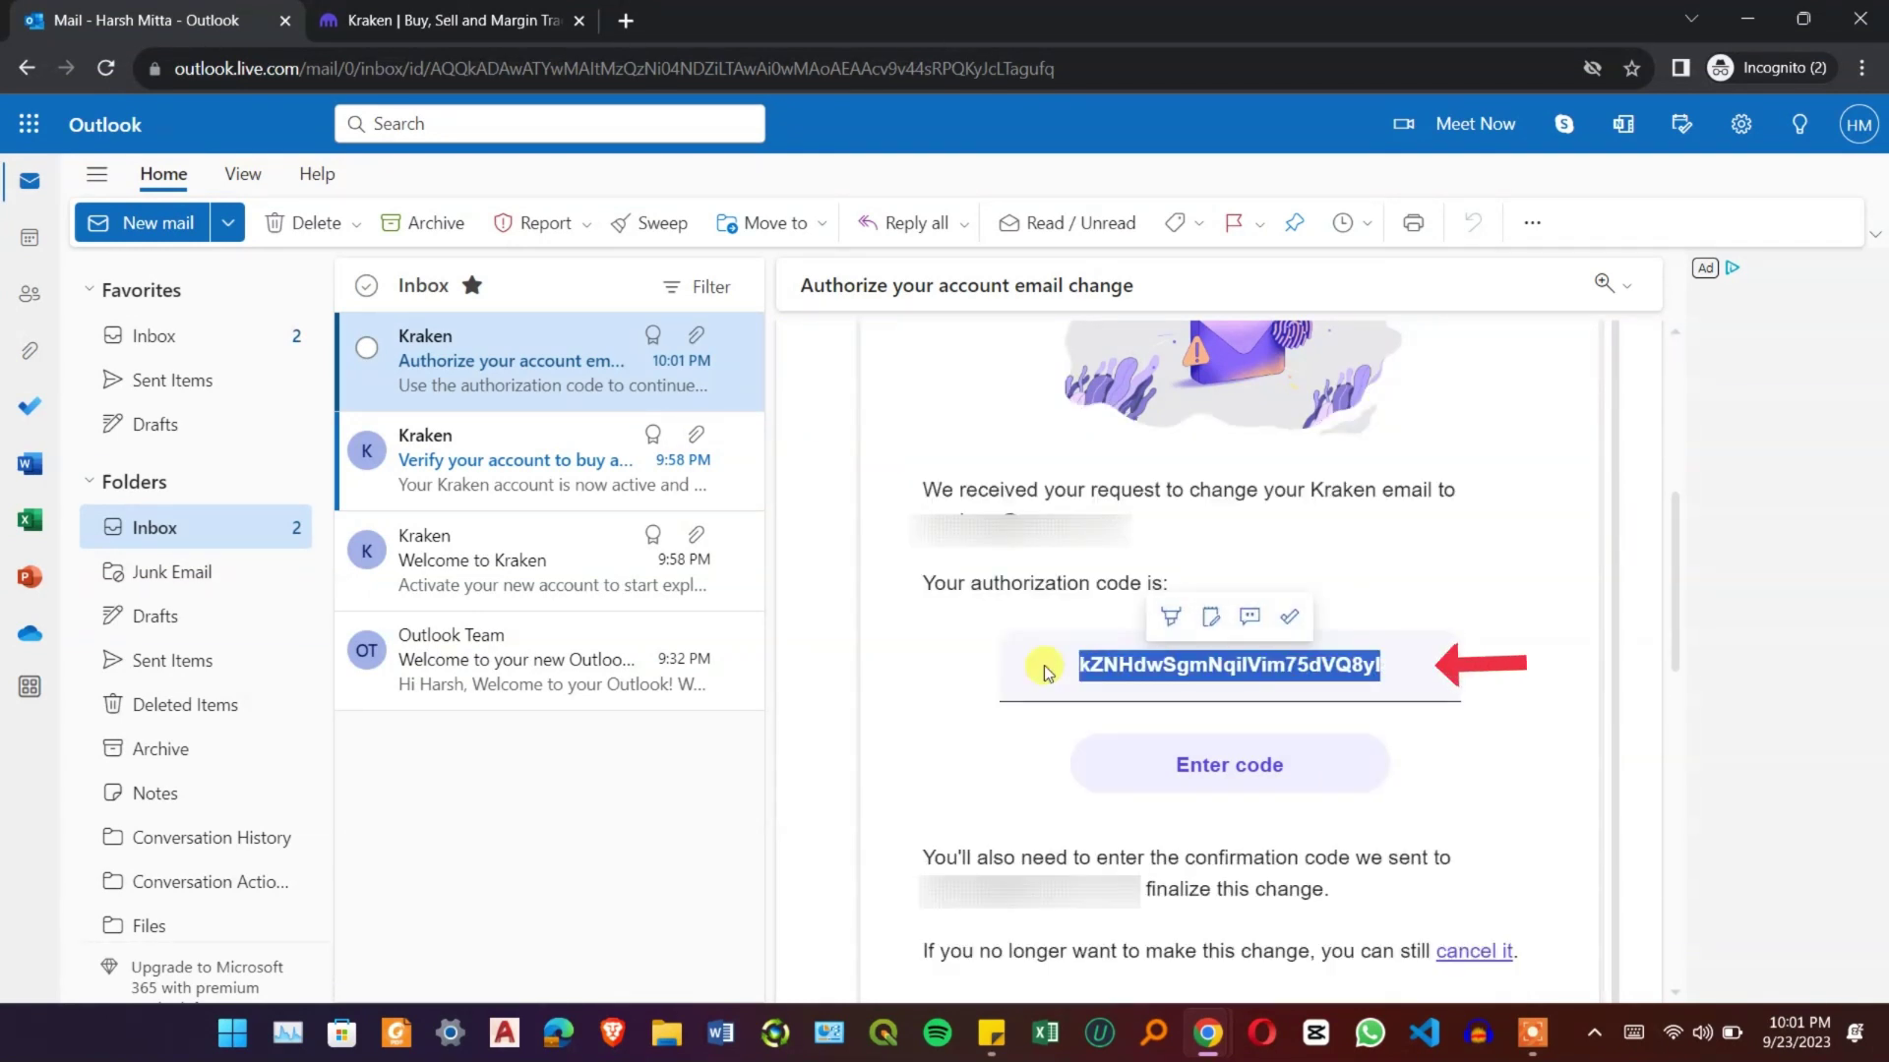
Paste the authorization code into the Change email dialog
{"action": "left_click", "coordinate": [465, 19]}
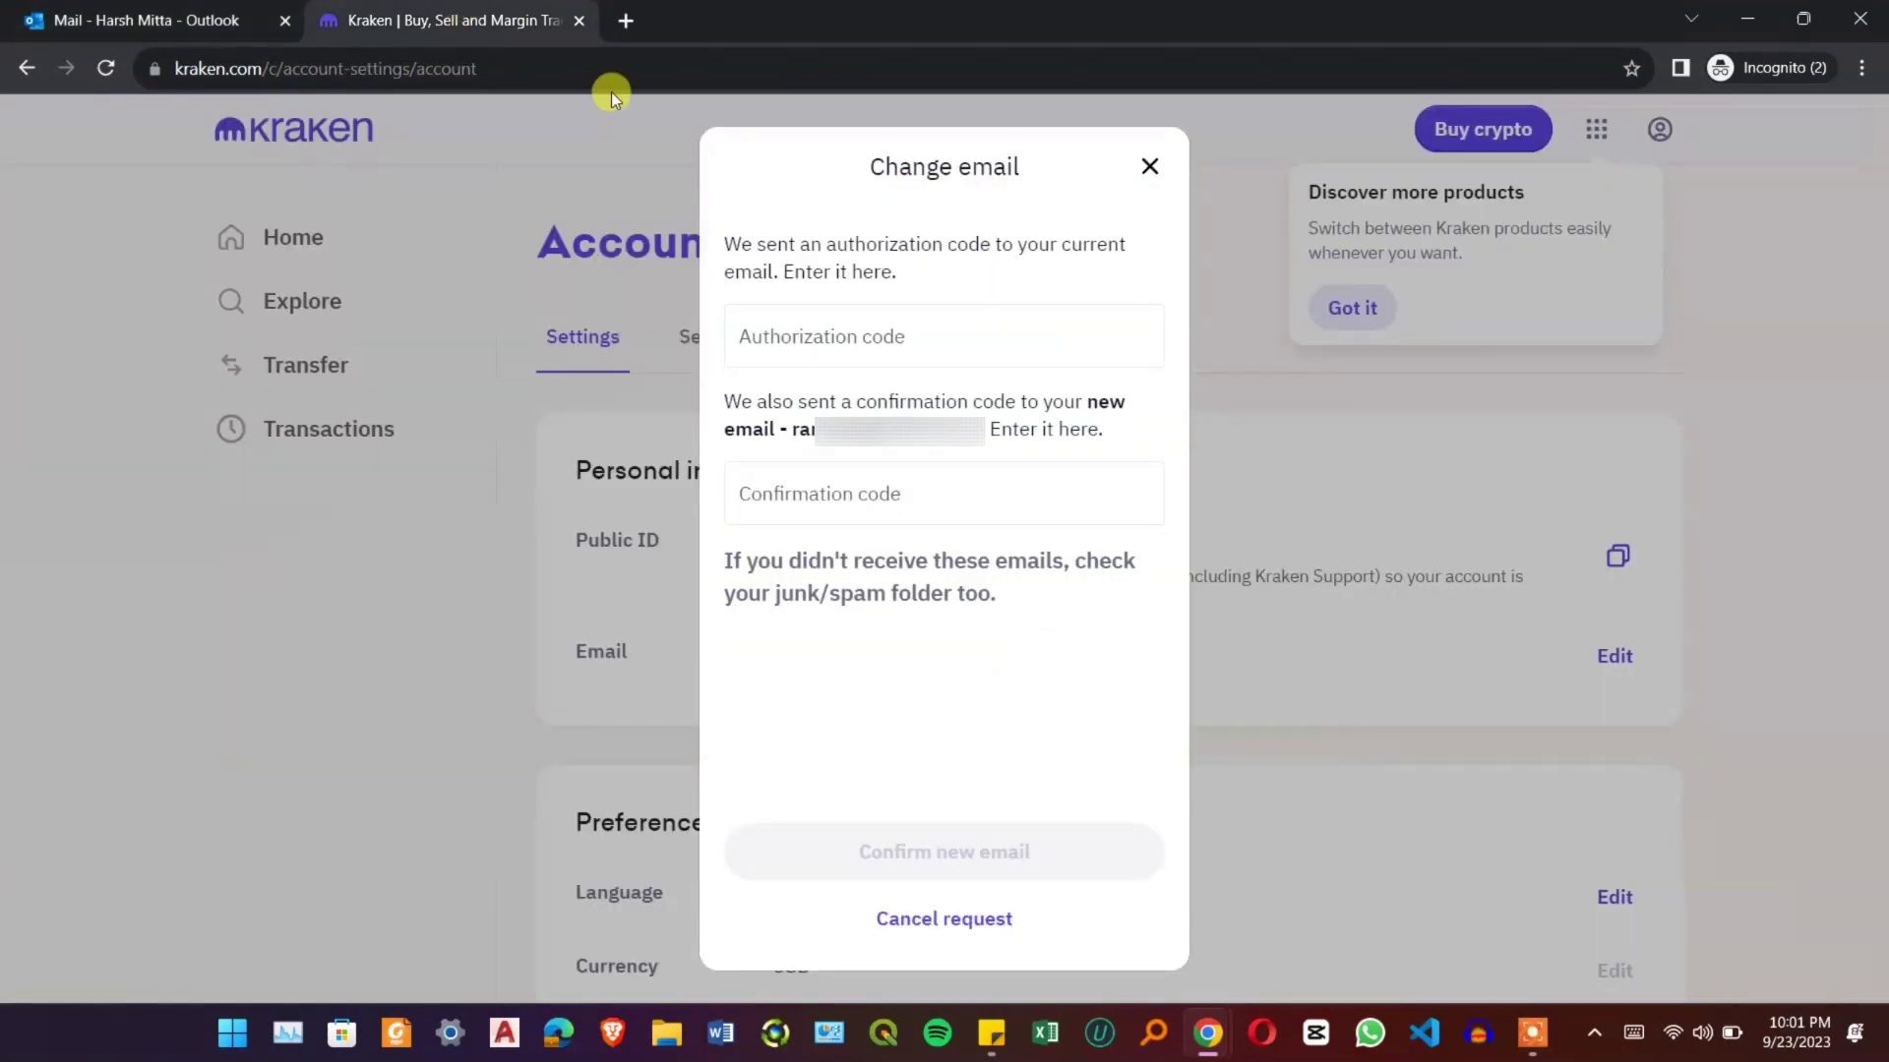
{"action": "left_click", "coordinate": [889, 338]}
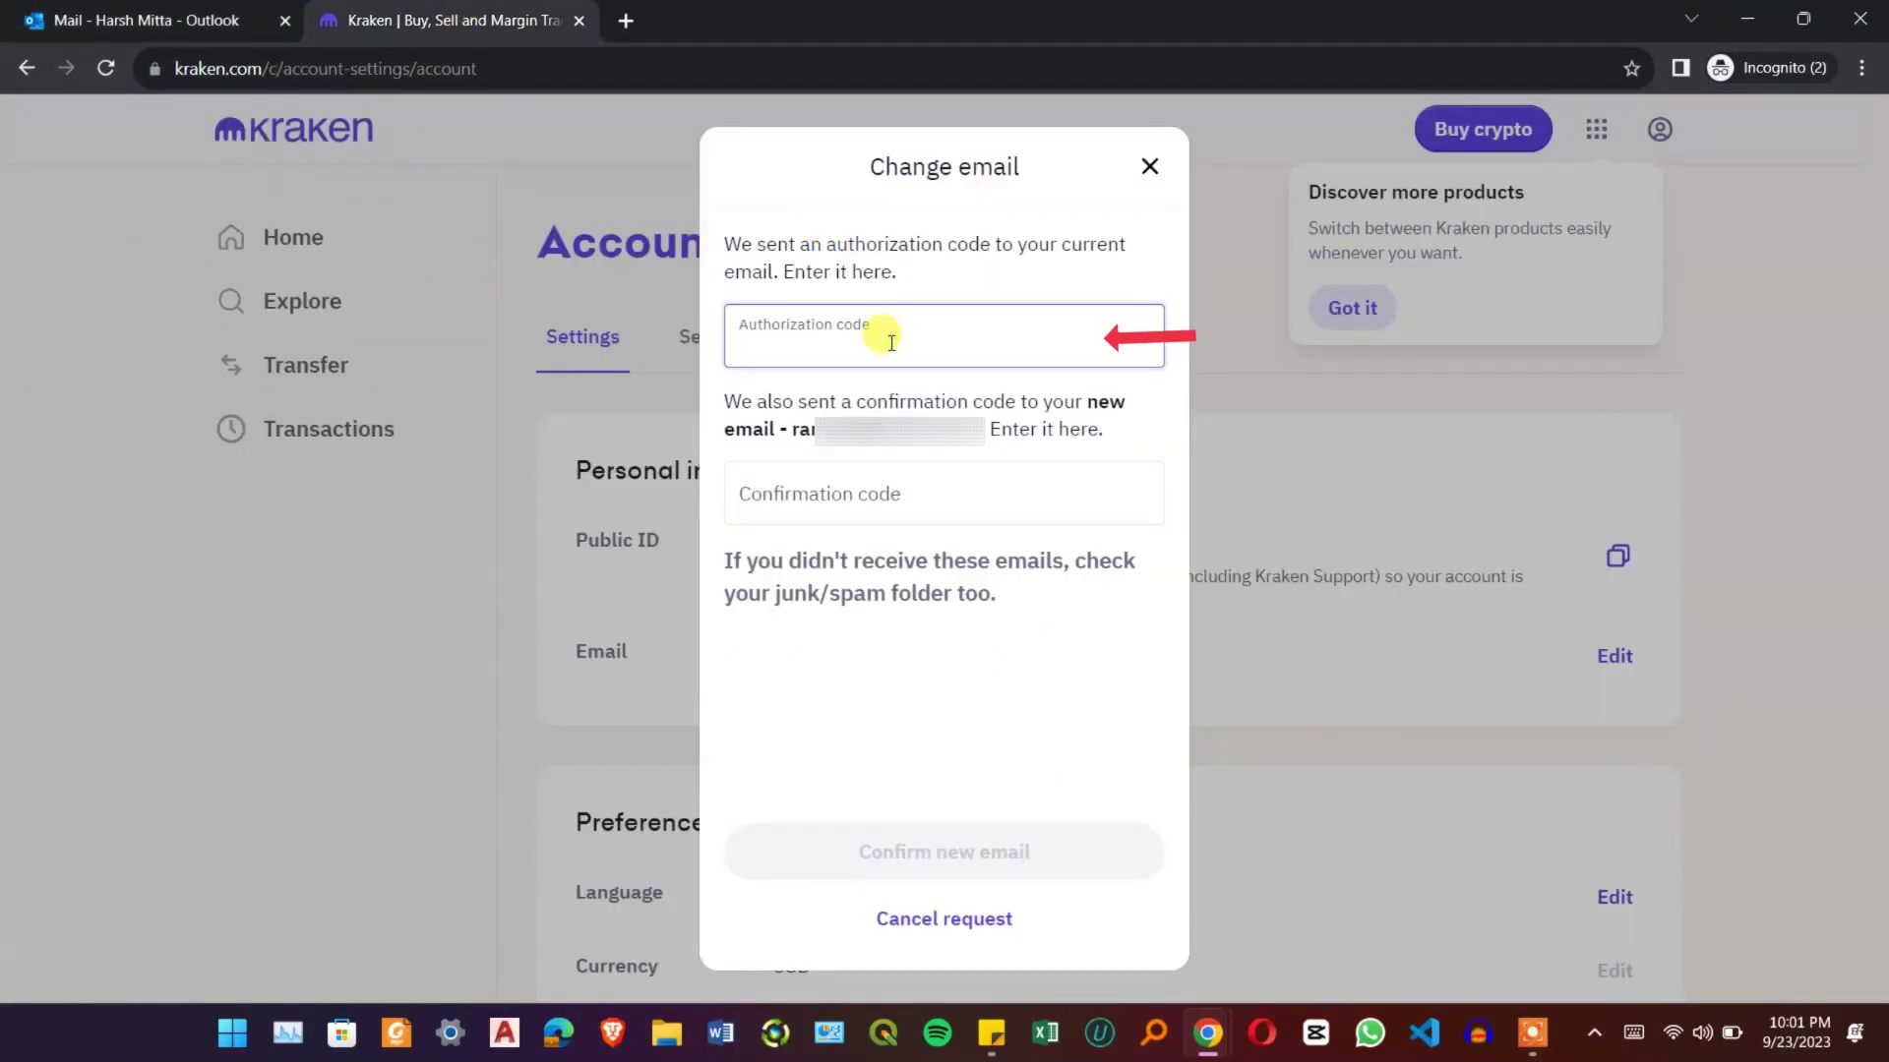
{"action": "key", "text": "ctrl+v"}
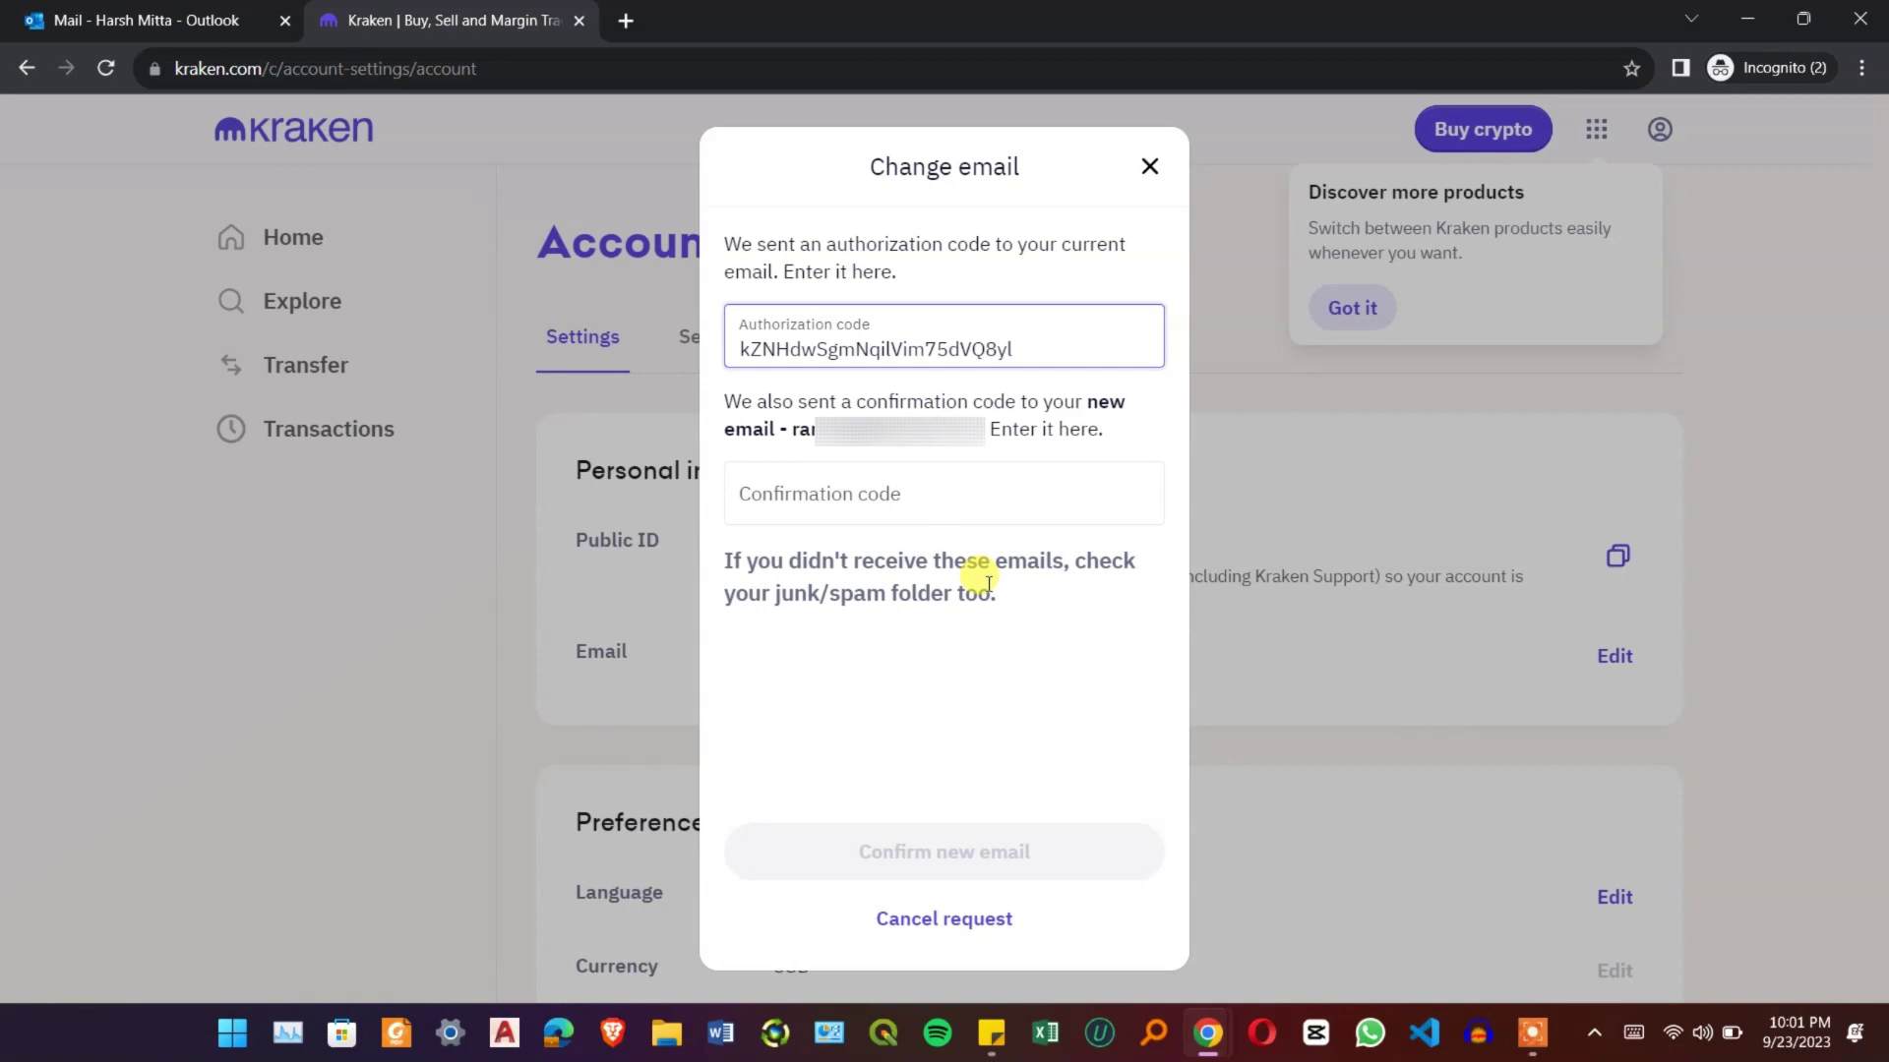
{"action": "left_click", "coordinate": [1015, 726]}
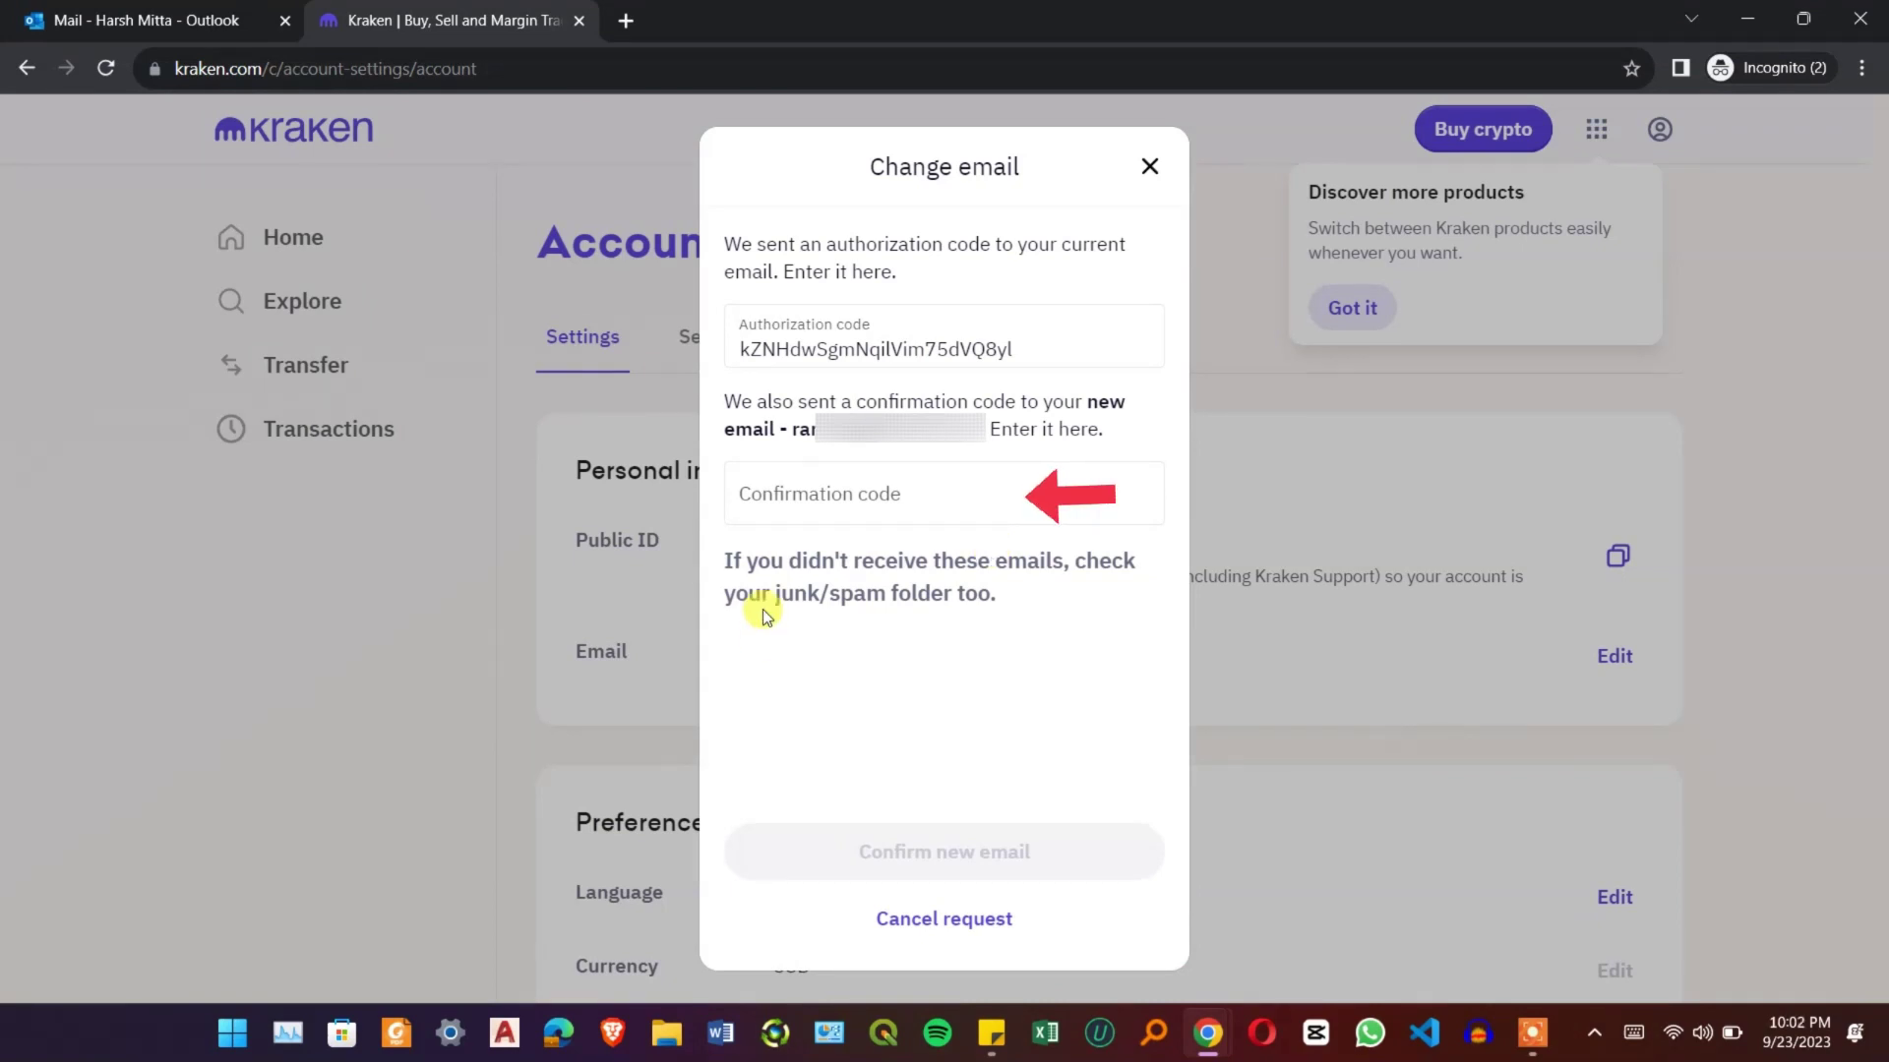
Paste the confirmation code and confirm the new email
{"action": "left_click", "coordinate": [796, 513]}
{"action": "key", "text": "ctrl+v"}
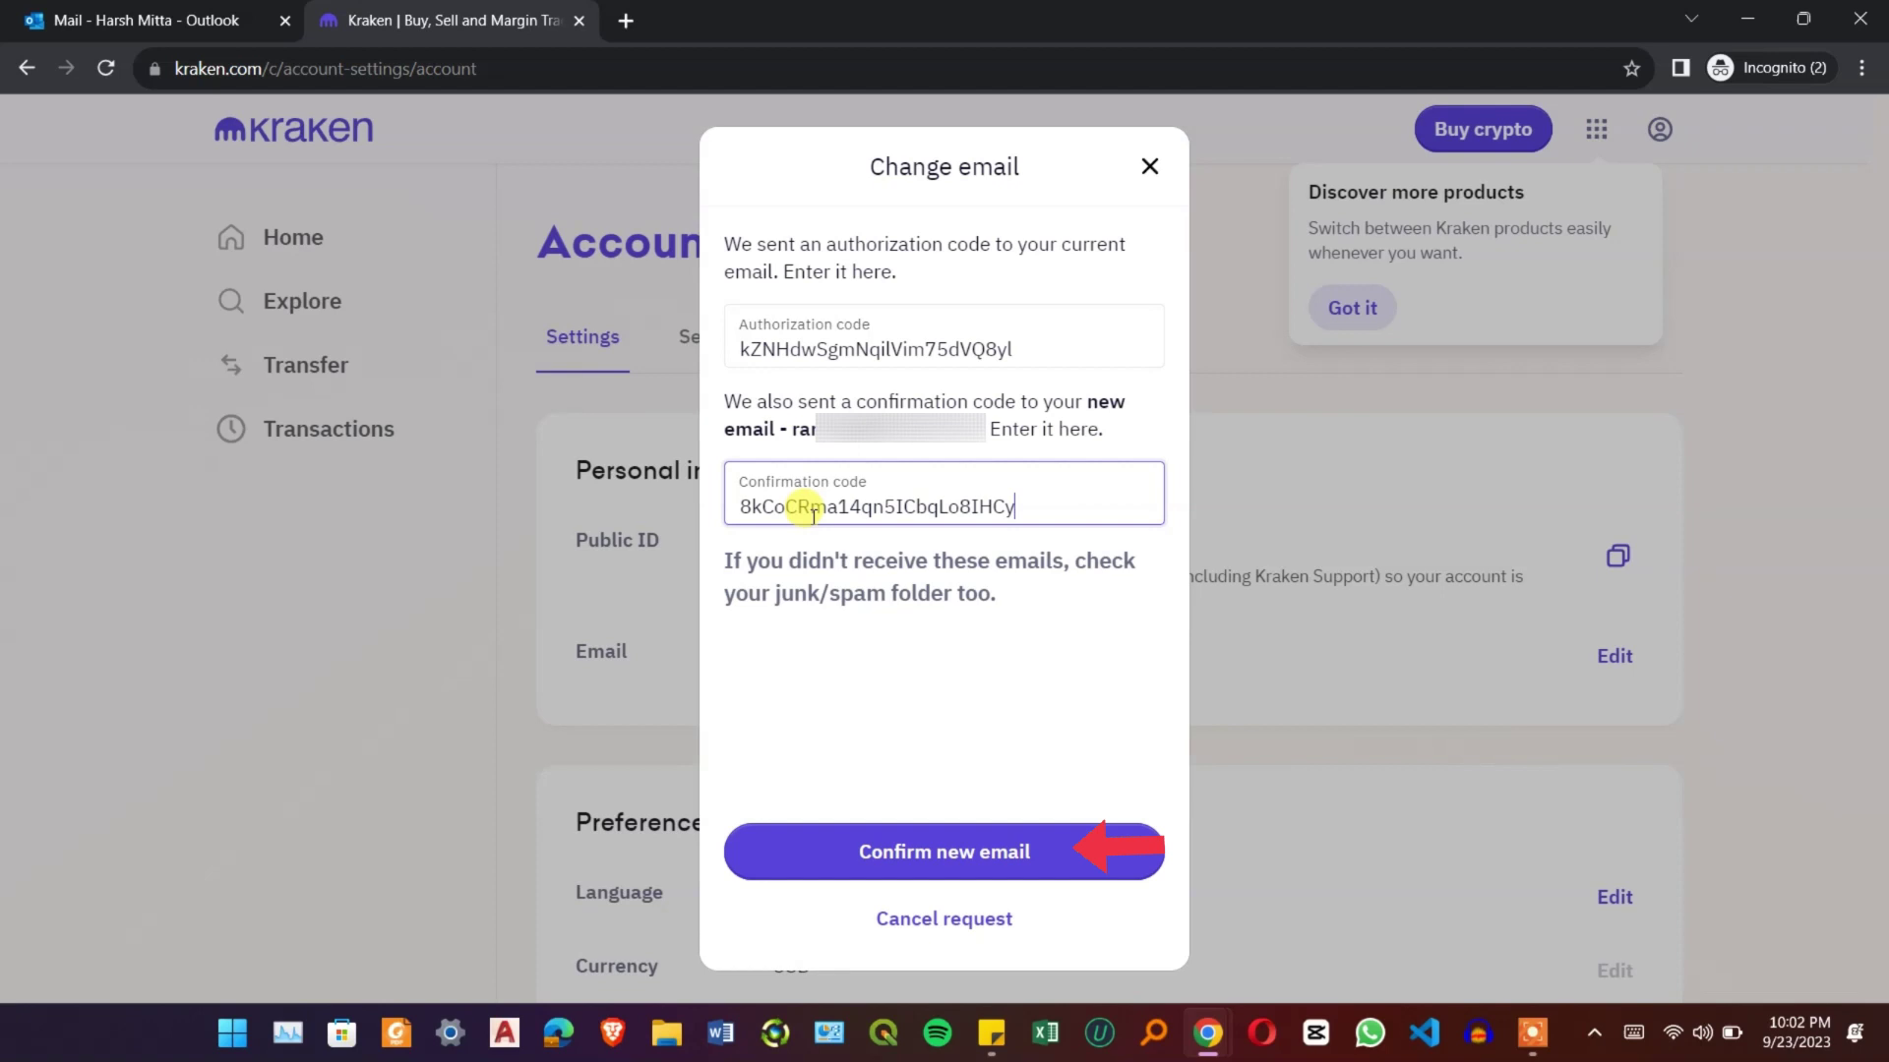
{"action": "left_click", "coordinate": [993, 845]}
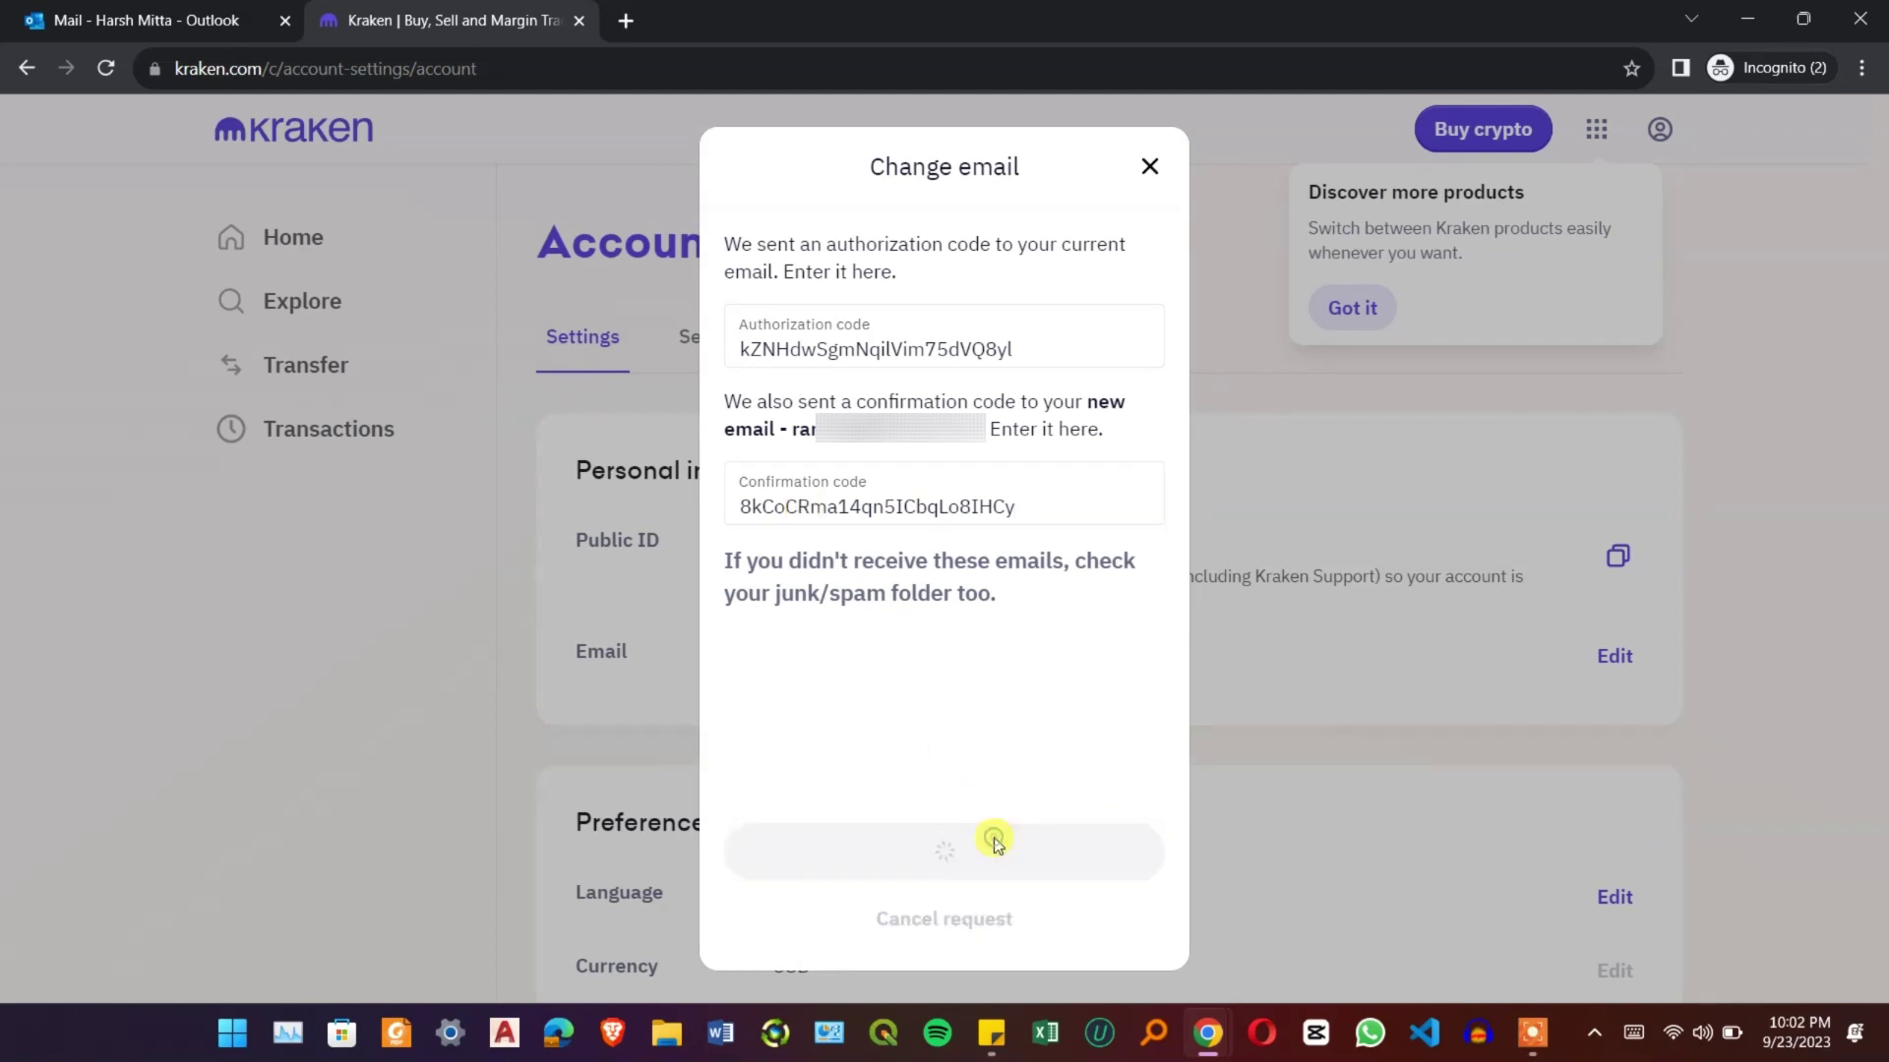